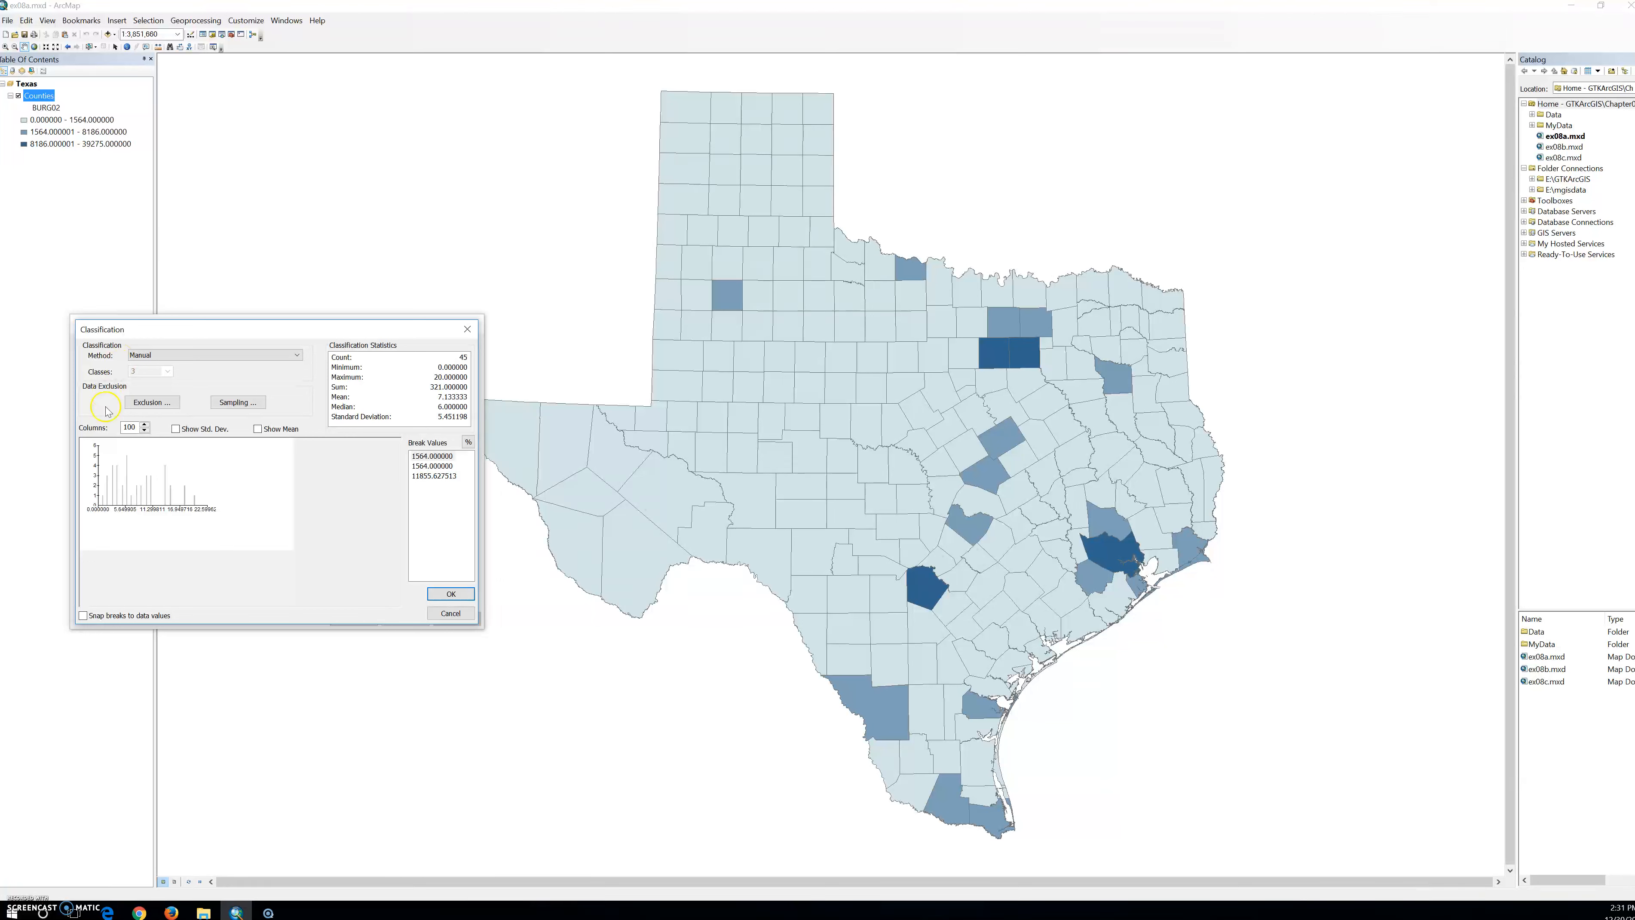
Step: Set the classification histogram's column count to 100 and accept the Manual classification of the Counties layer
{"action": "left_click", "coordinate": [133, 427]}
{"action": "left_click_drag", "start_coordinate": [133, 427], "coordinate": [73, 424]}
{"action": "key", "text": "BackSpace"}
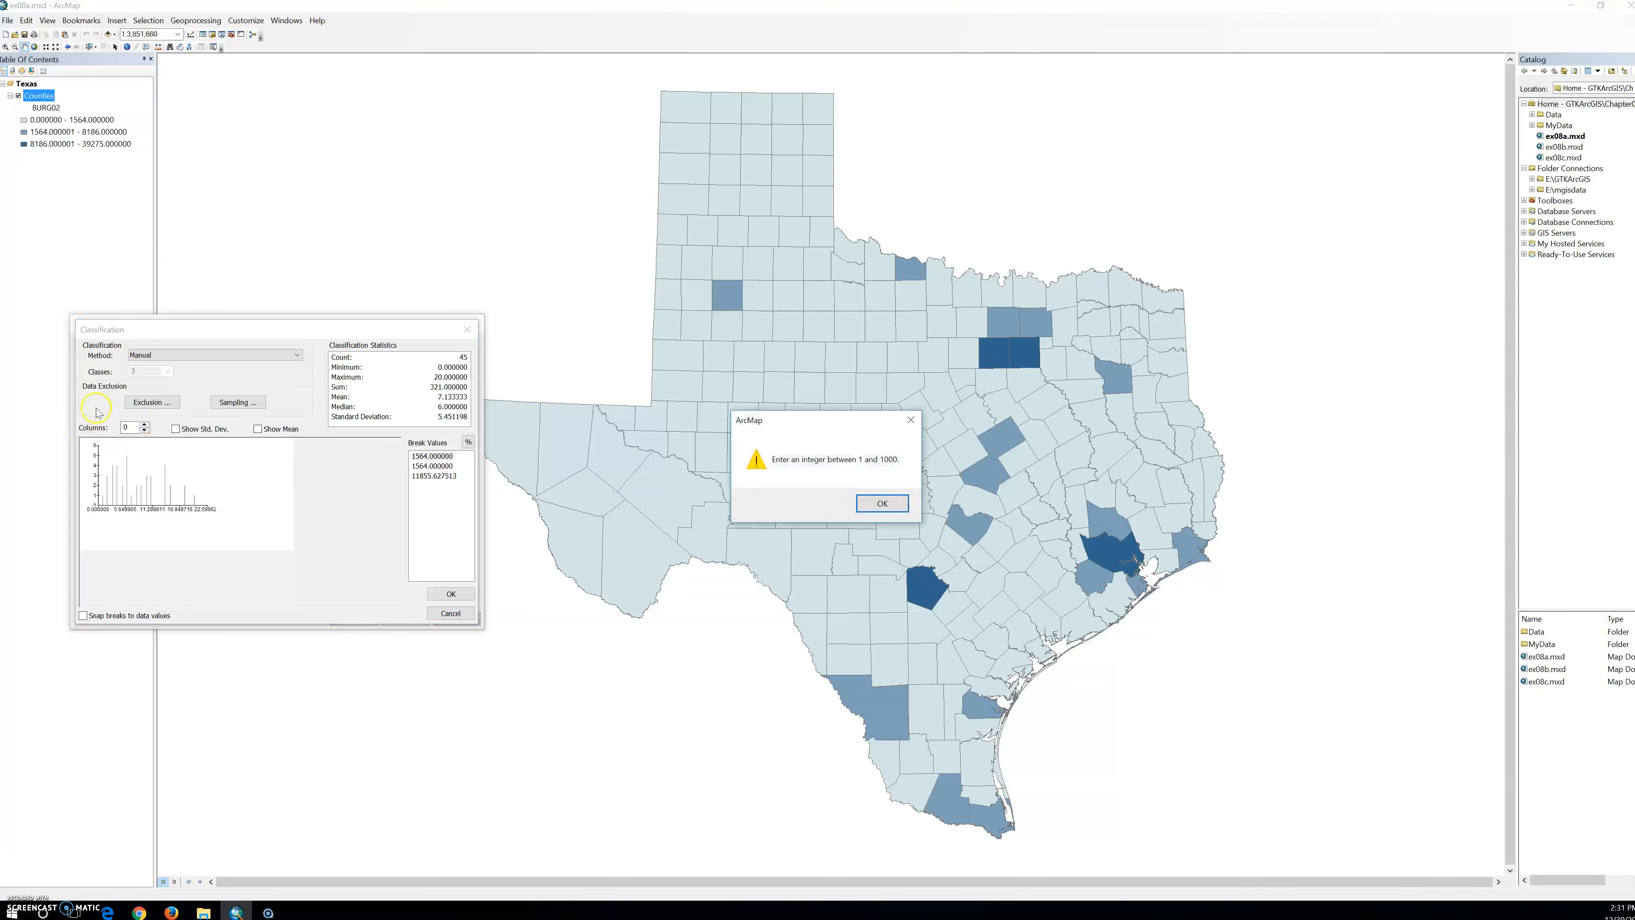
{"action": "left_click", "coordinate": [881, 503]}
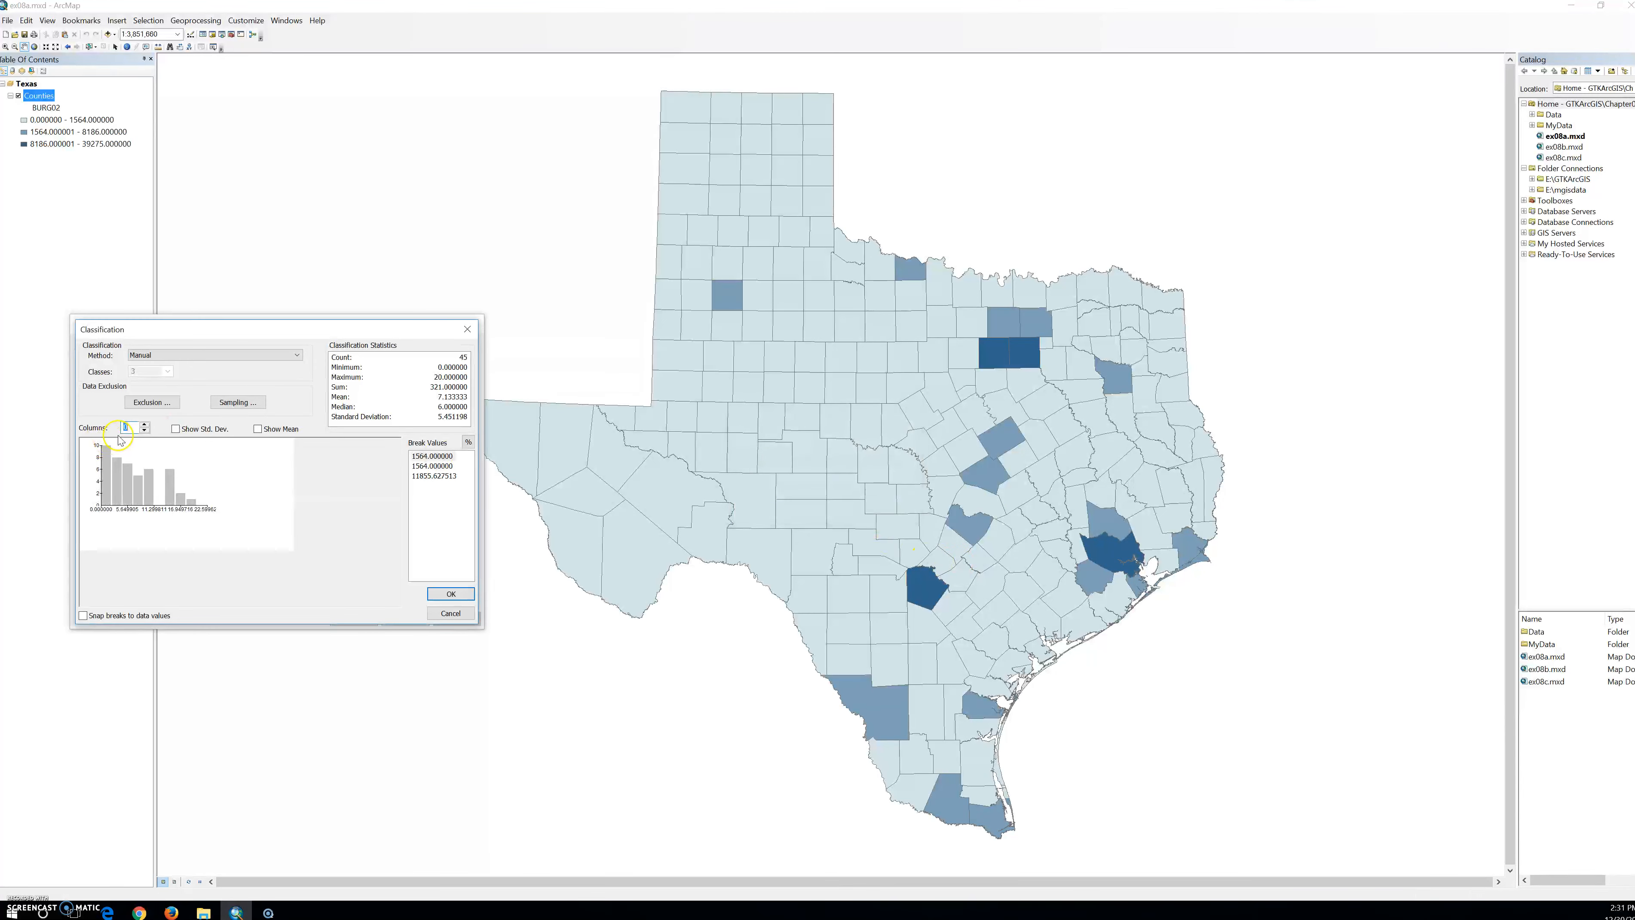
{"action": "type", "text": "100"}
{"action": "key", "text": "Return"}
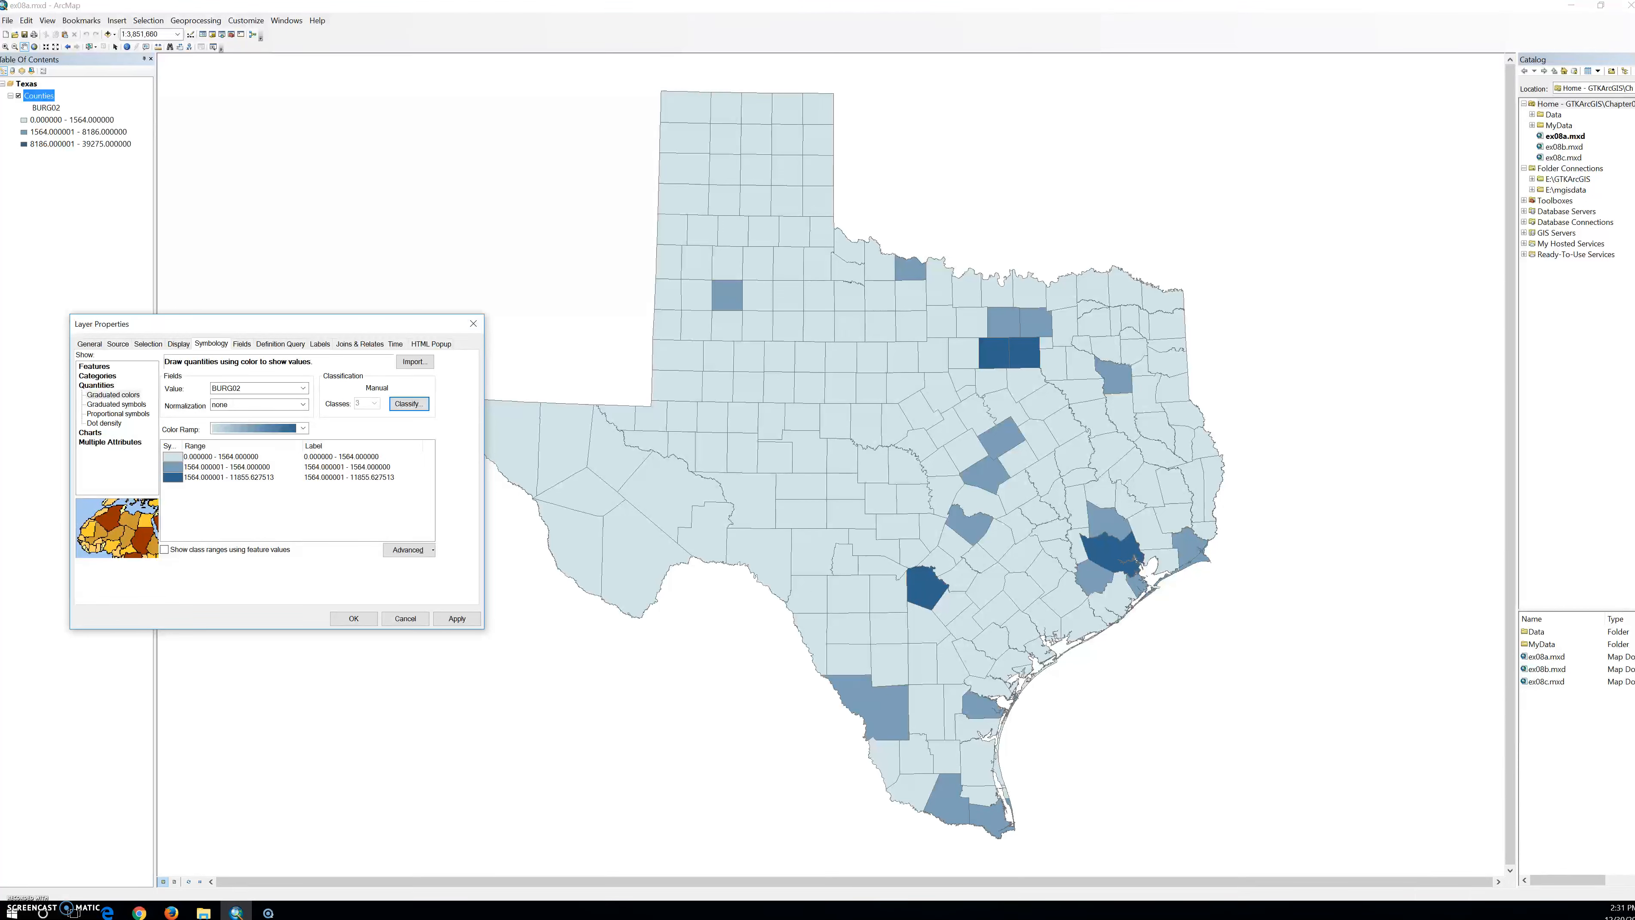
Step: Reopen the classification settings for BURG02 beside the layer properties and switch the method to Equal Interval
{"action": "left_click", "coordinate": [411, 404]}
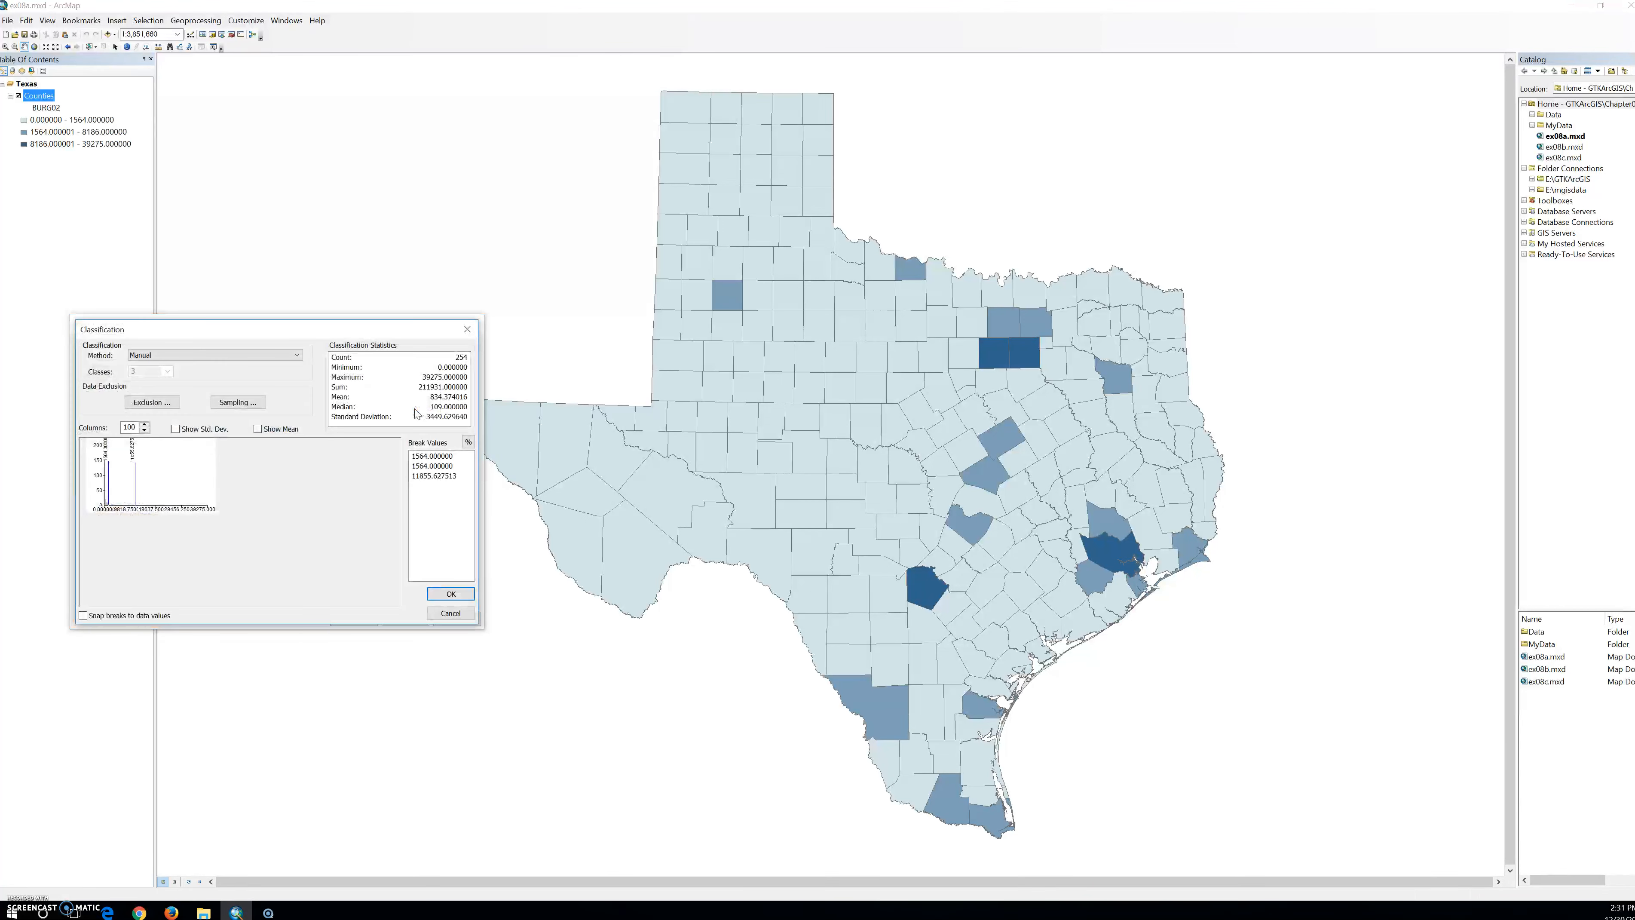
{"action": "left_click_drag", "start_coordinate": [157, 330], "coordinate": [566, 535]}
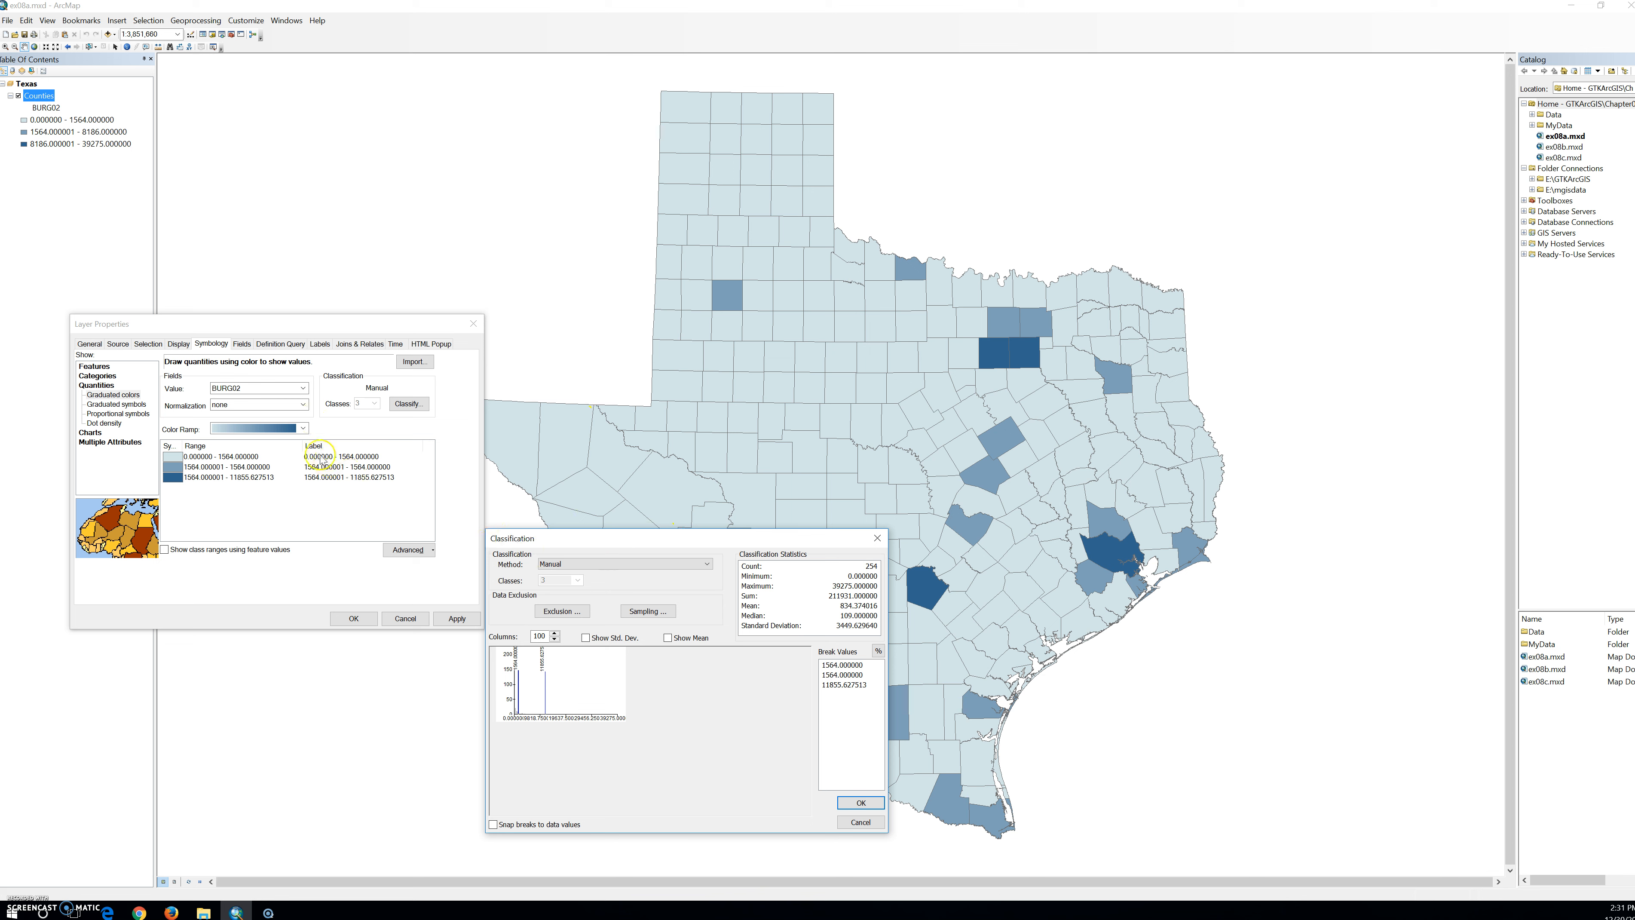
{"action": "left_click", "coordinate": [679, 564]}
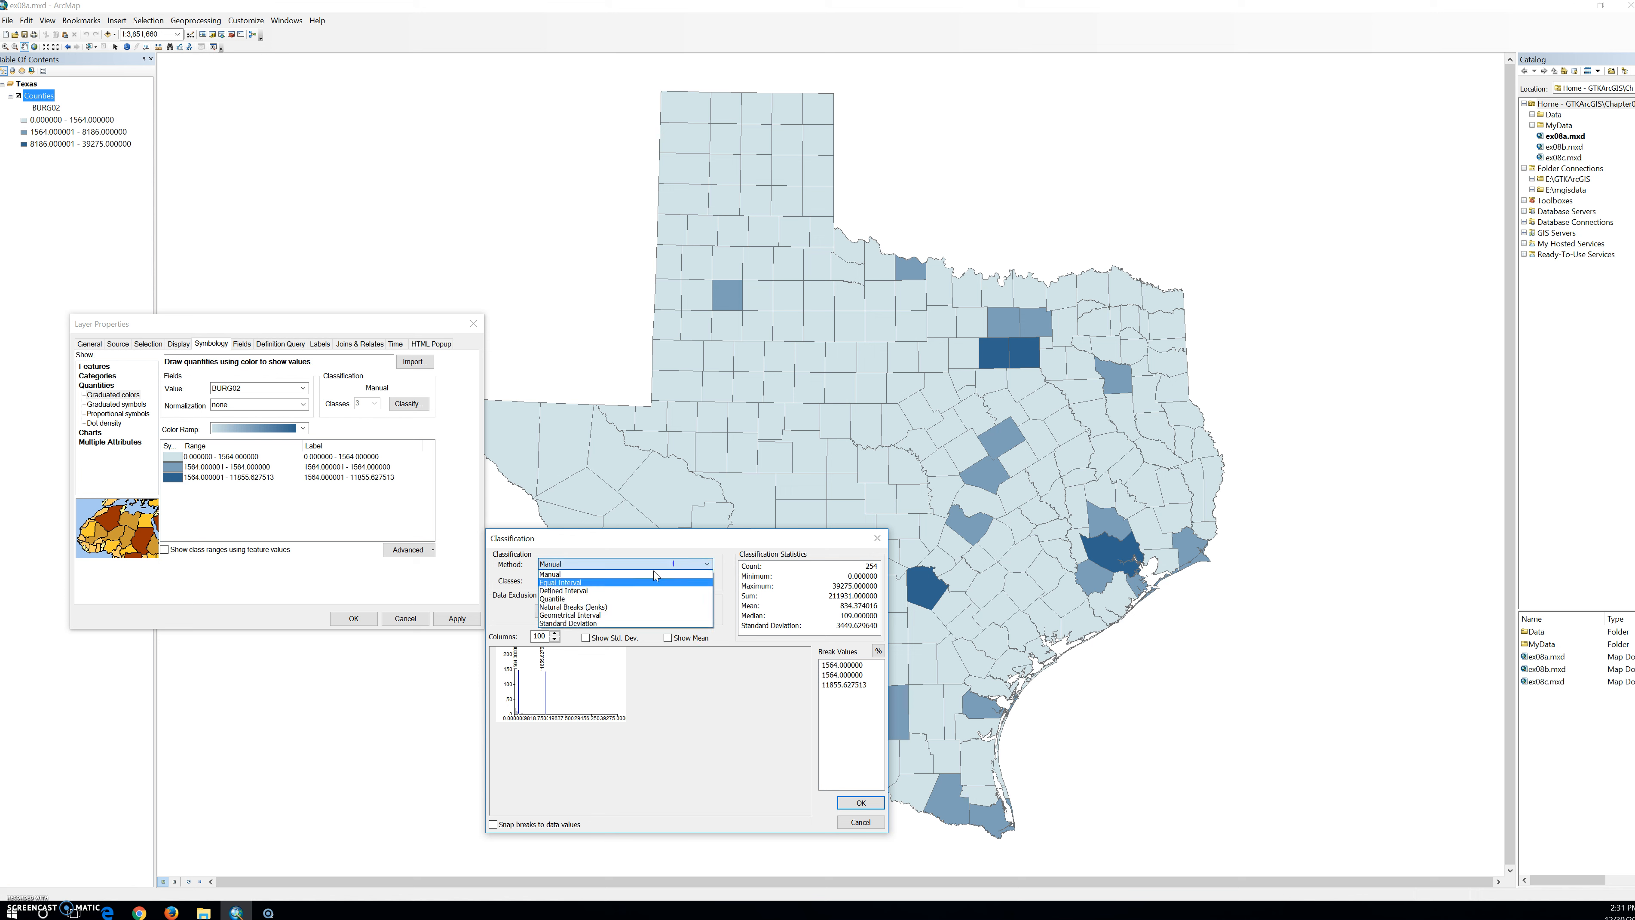
{"action": "left_click", "coordinate": [585, 583]}
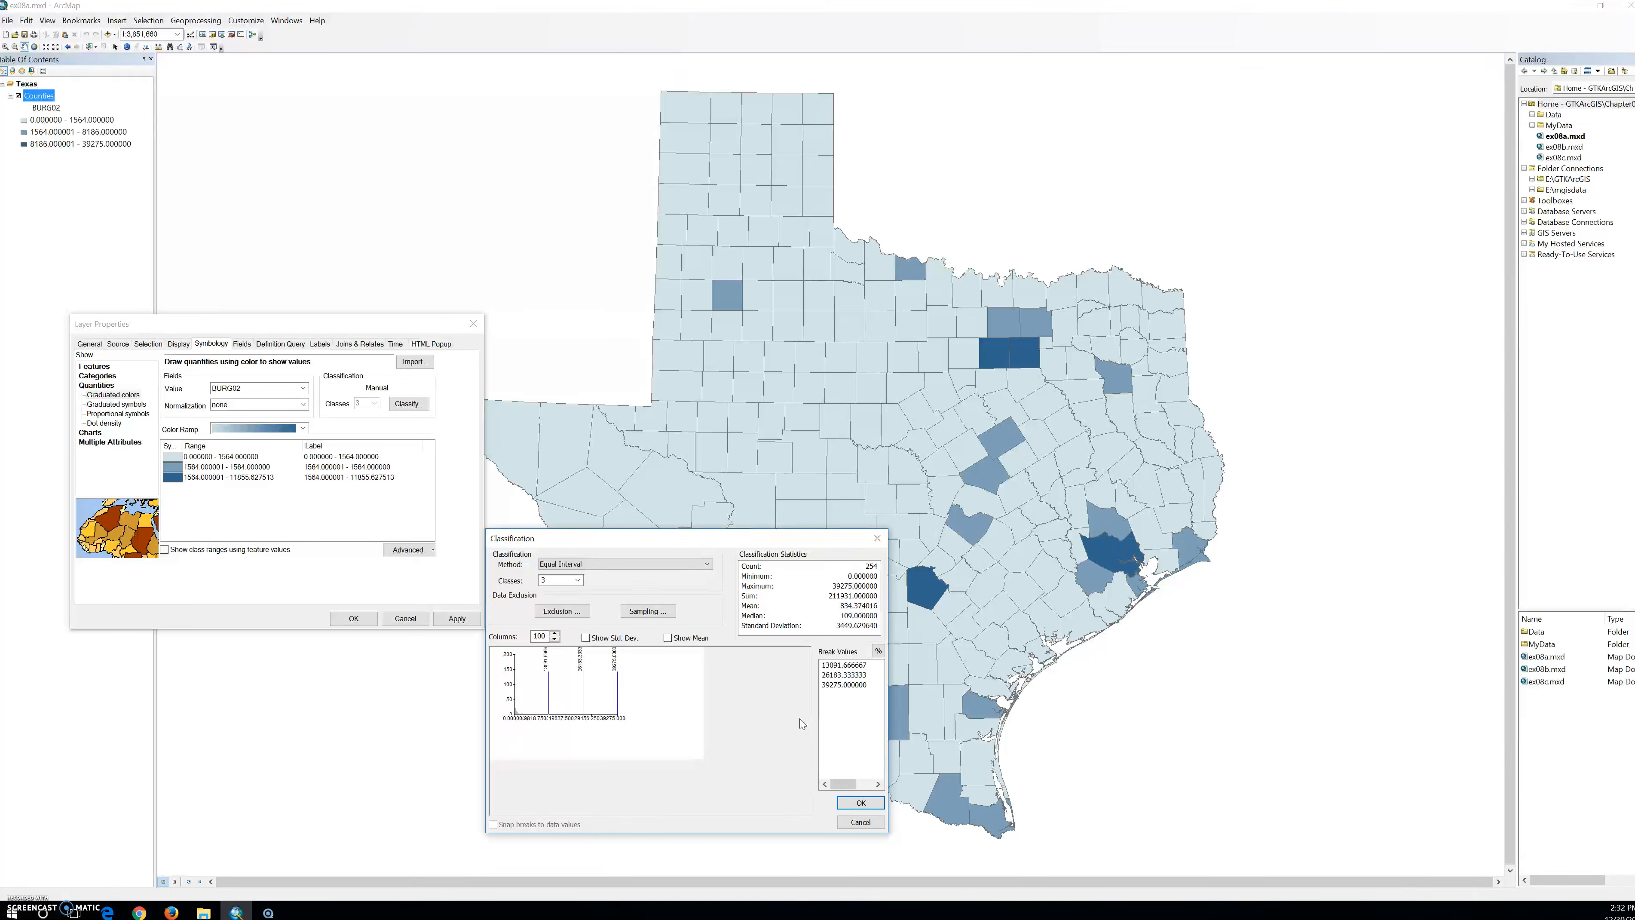
Step: Change the BURG02 classification method to Quantile with three classes and apply it to the map
{"action": "left_click", "coordinate": [556, 567]}
{"action": "left_click", "coordinate": [579, 599]}
{"action": "left_click", "coordinate": [821, 391]}
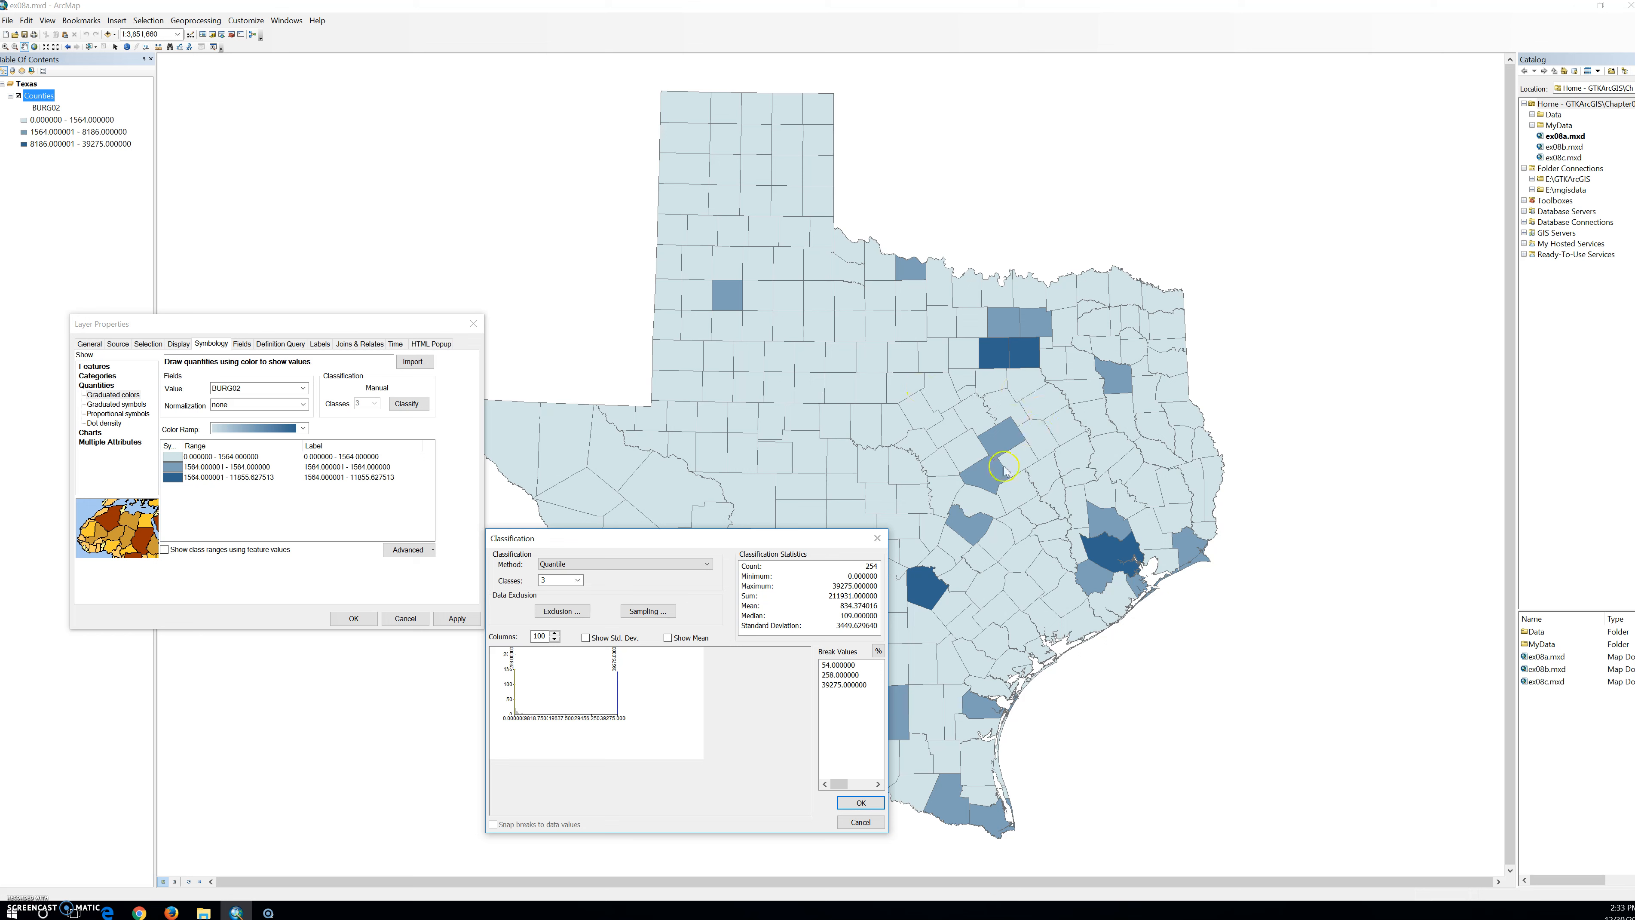
{"action": "left_click", "coordinate": [861, 803]}
{"action": "left_click", "coordinate": [457, 618]}
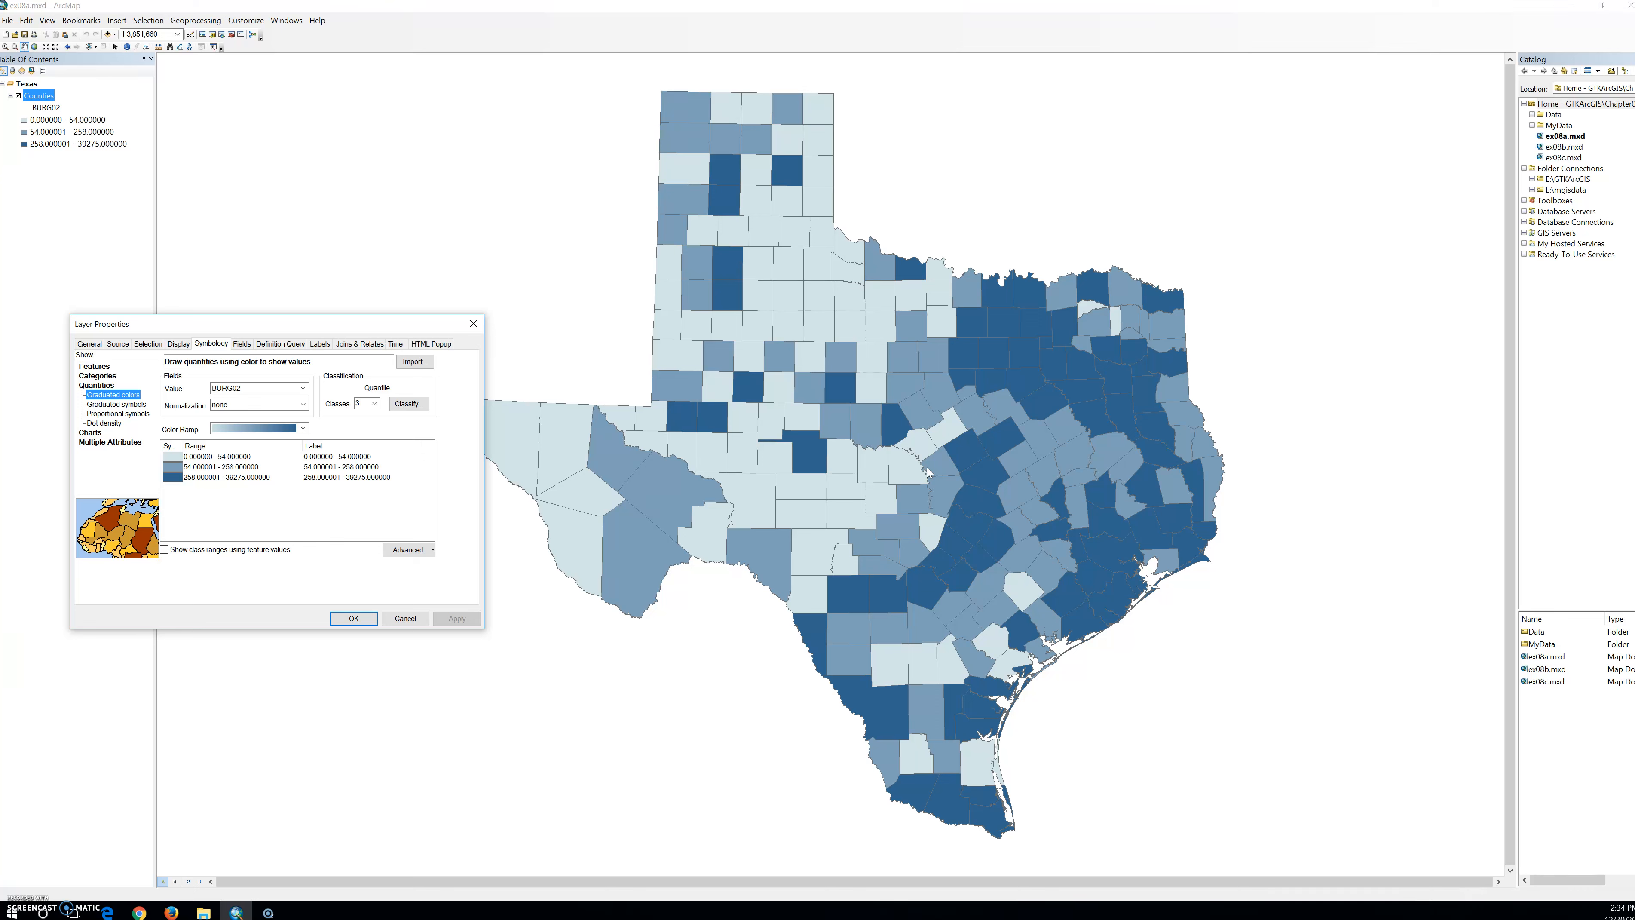
Step: Classify BURG02 with the Natural Breaks (Jenks) method in three classes and apply it to the map
{"action": "left_click", "coordinate": [417, 404]}
{"action": "left_click", "coordinate": [214, 355]}
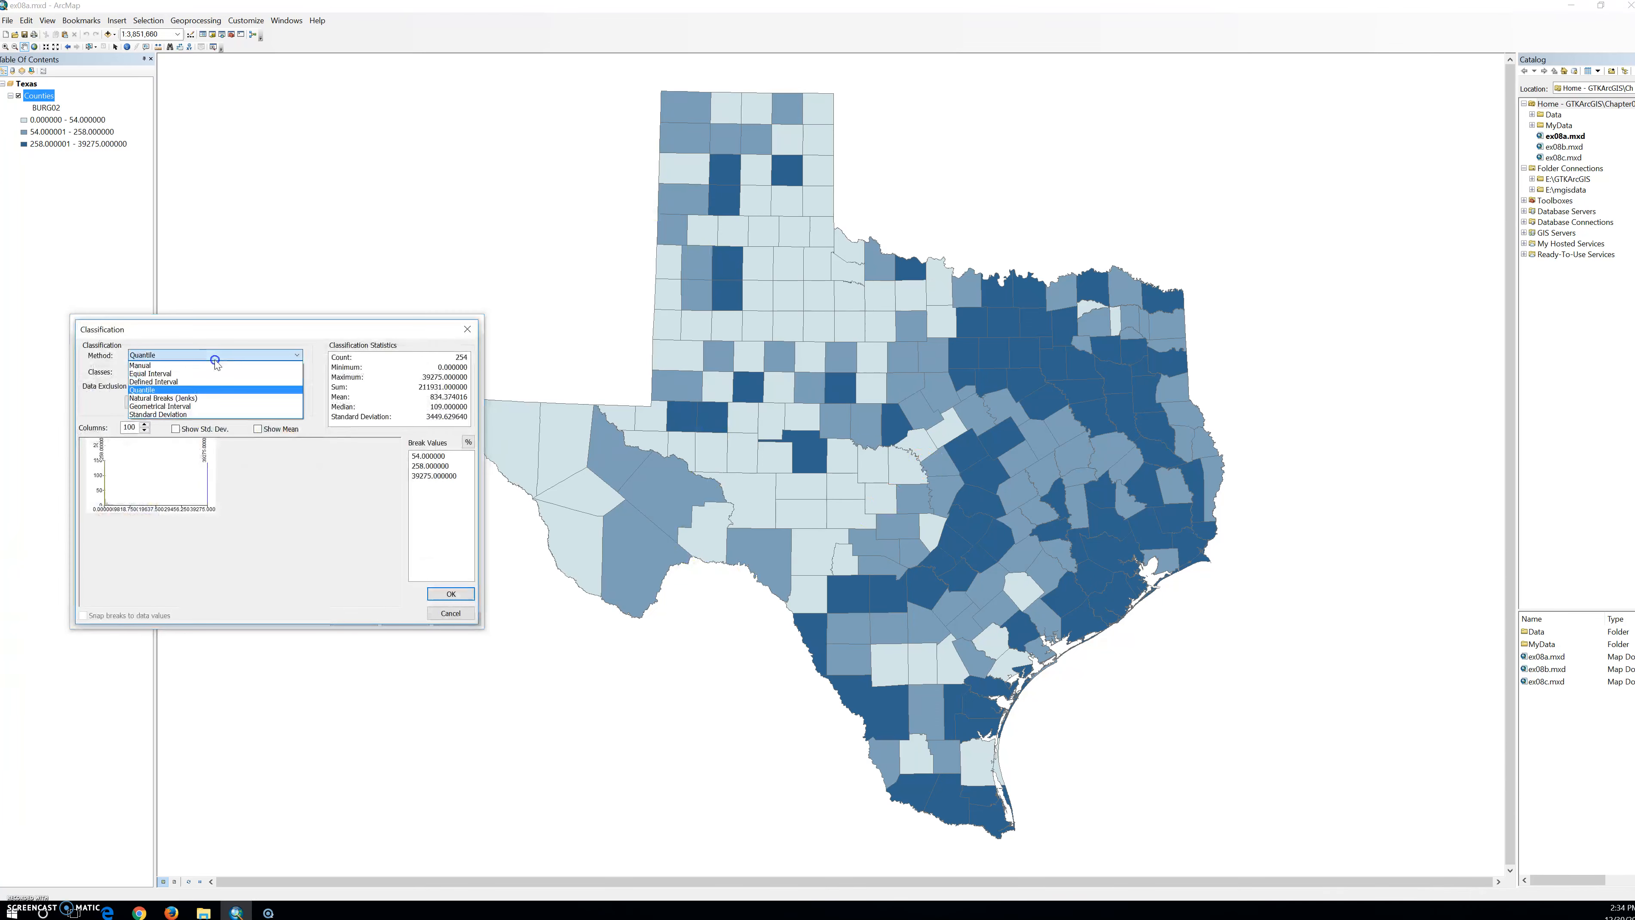
{"action": "left_click", "coordinate": [201, 398]}
{"action": "left_click", "coordinate": [450, 593]}
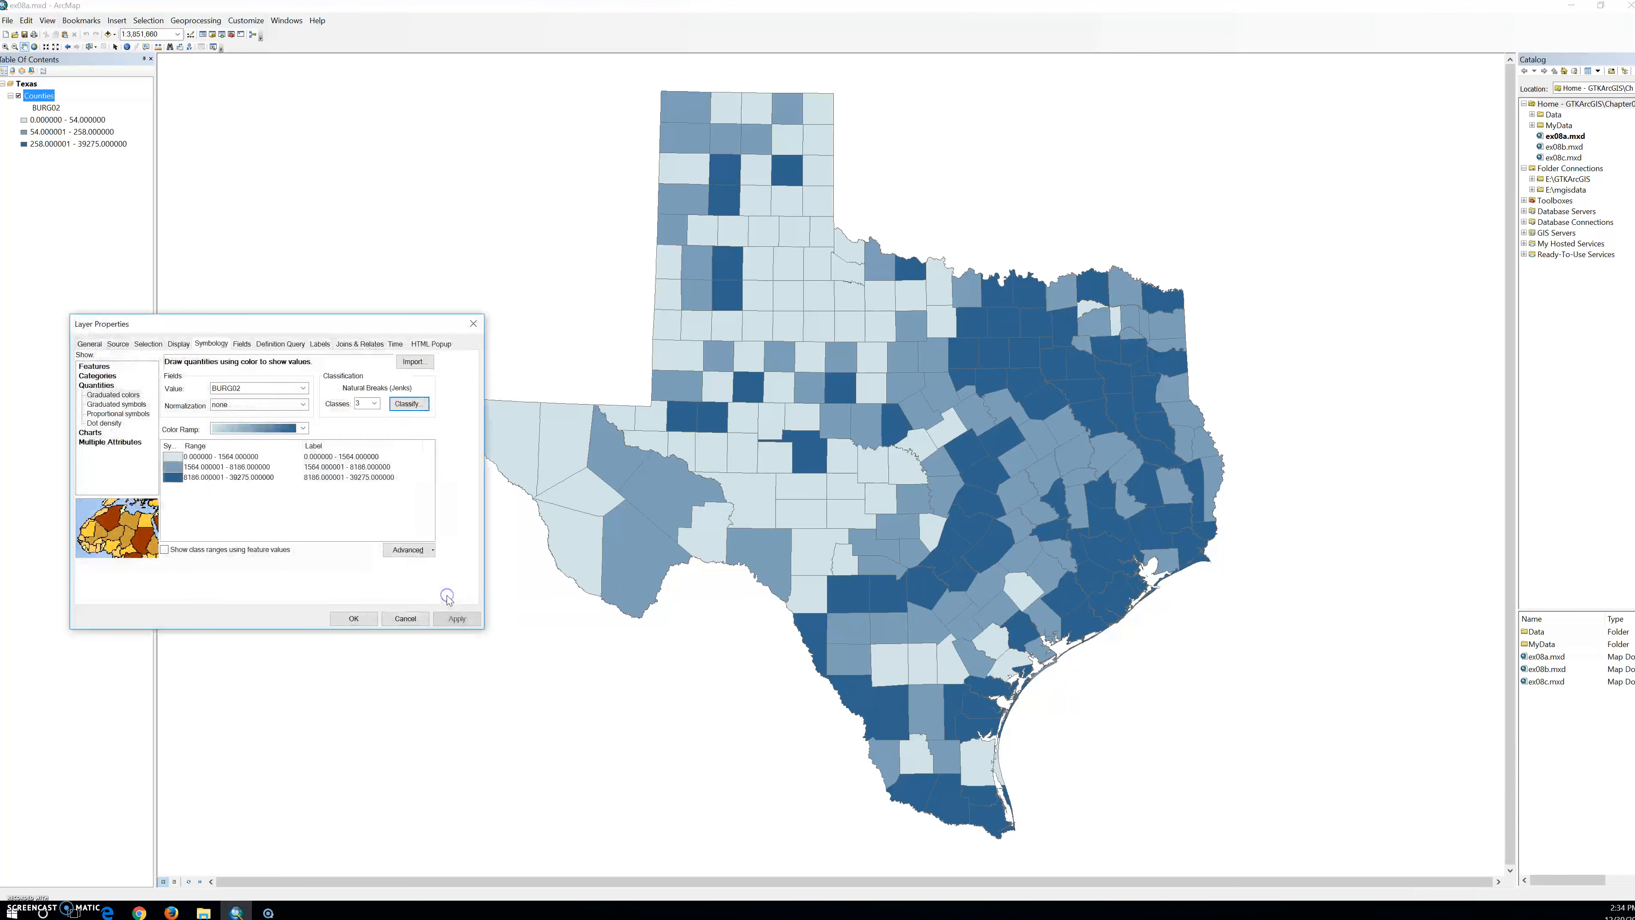
{"action": "left_click", "coordinate": [406, 404]}
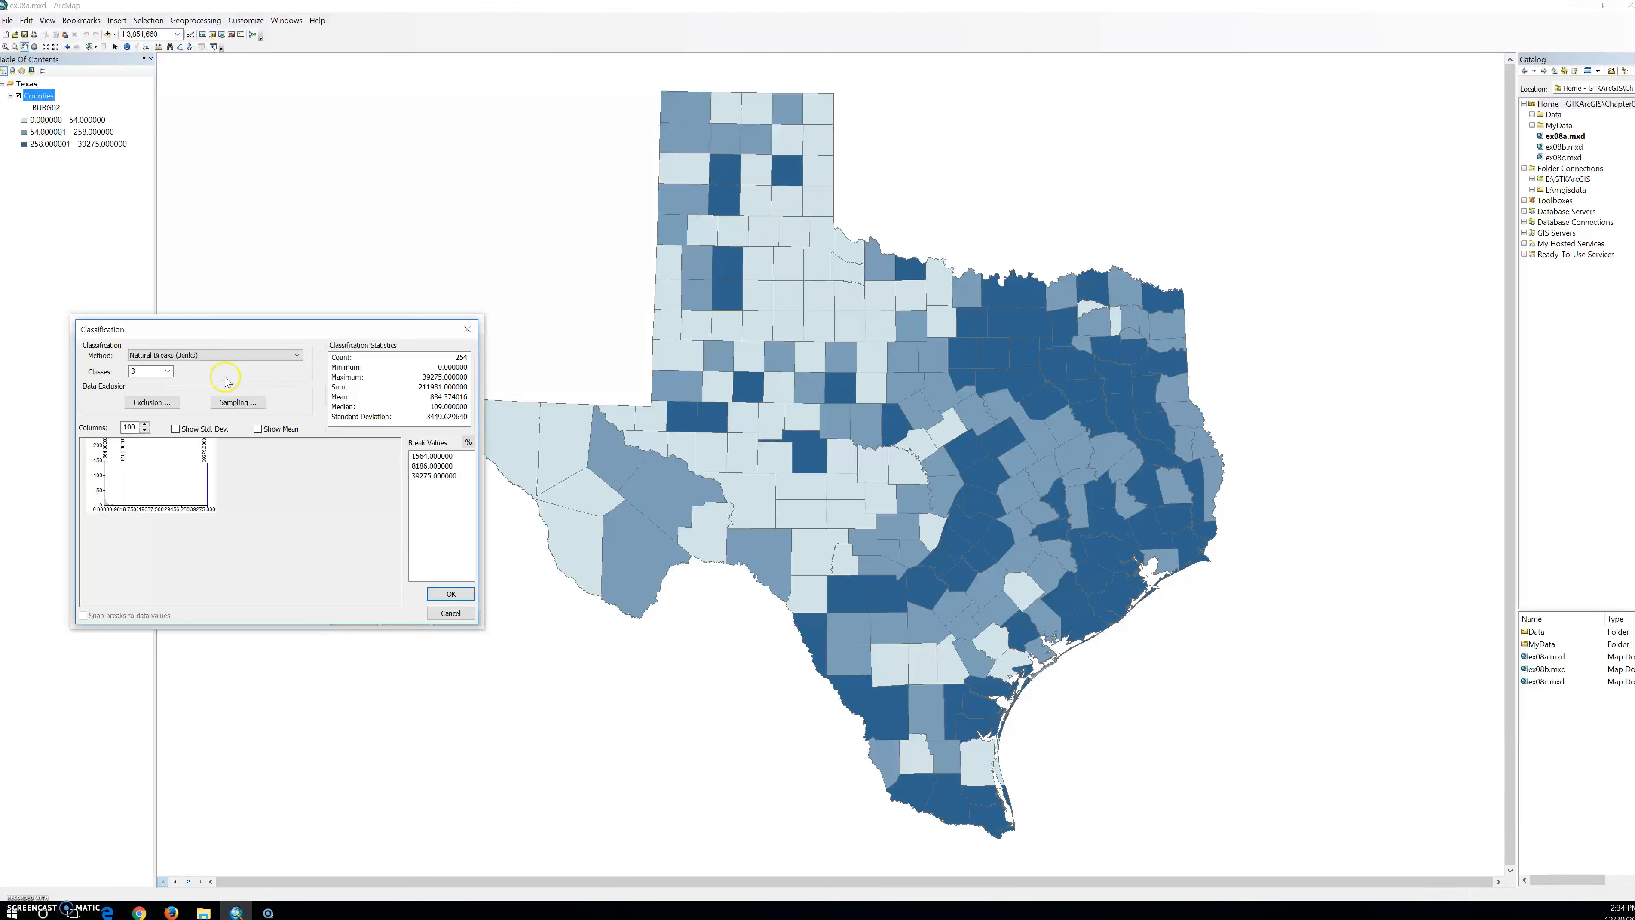
{"action": "left_click", "coordinate": [451, 593]}
{"action": "left_click", "coordinate": [454, 620]}
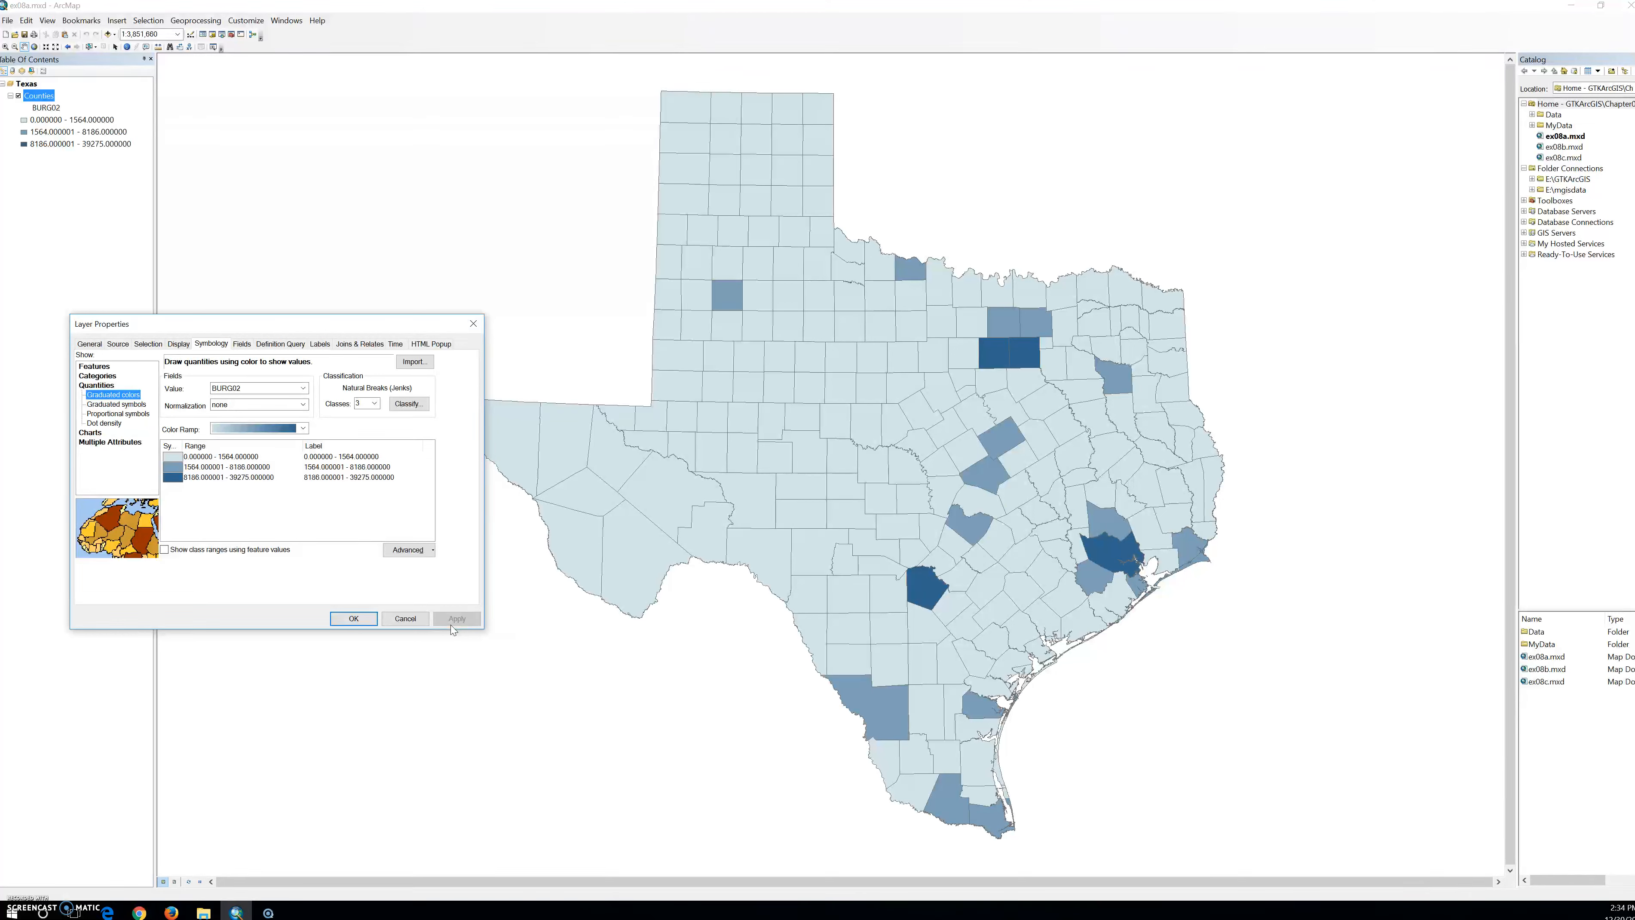
Step: Increase the Natural Breaks classification of BURG02 to 7 classes and apply it to the map
{"action": "left_click", "coordinate": [373, 403]}
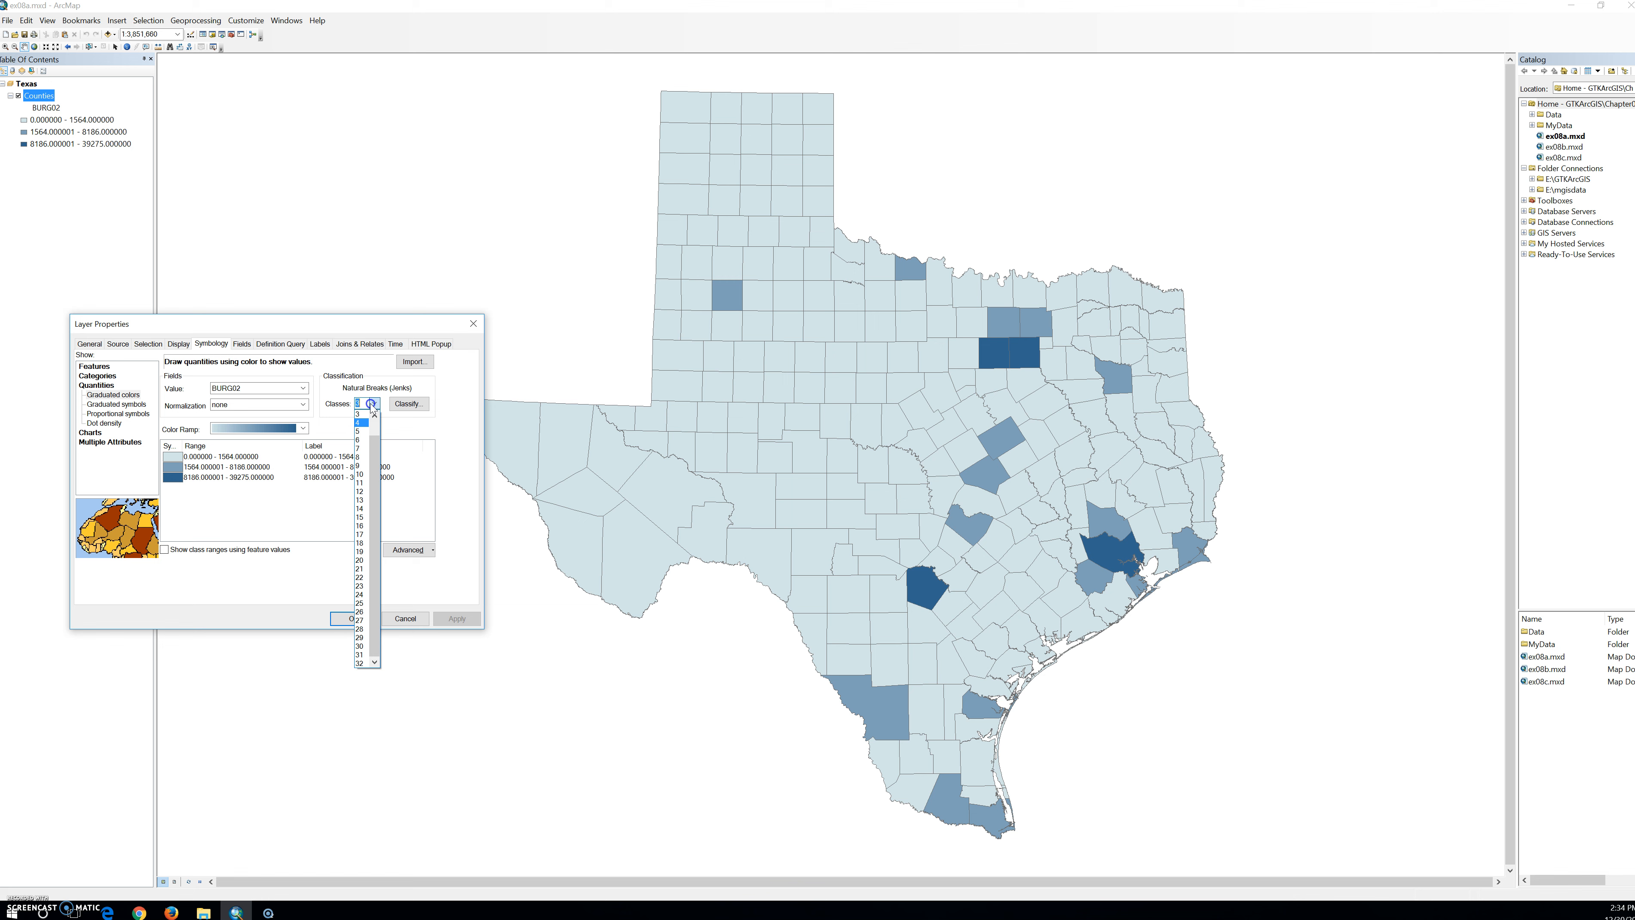
{"action": "left_click", "coordinate": [359, 449]}
{"action": "left_click", "coordinate": [408, 403]}
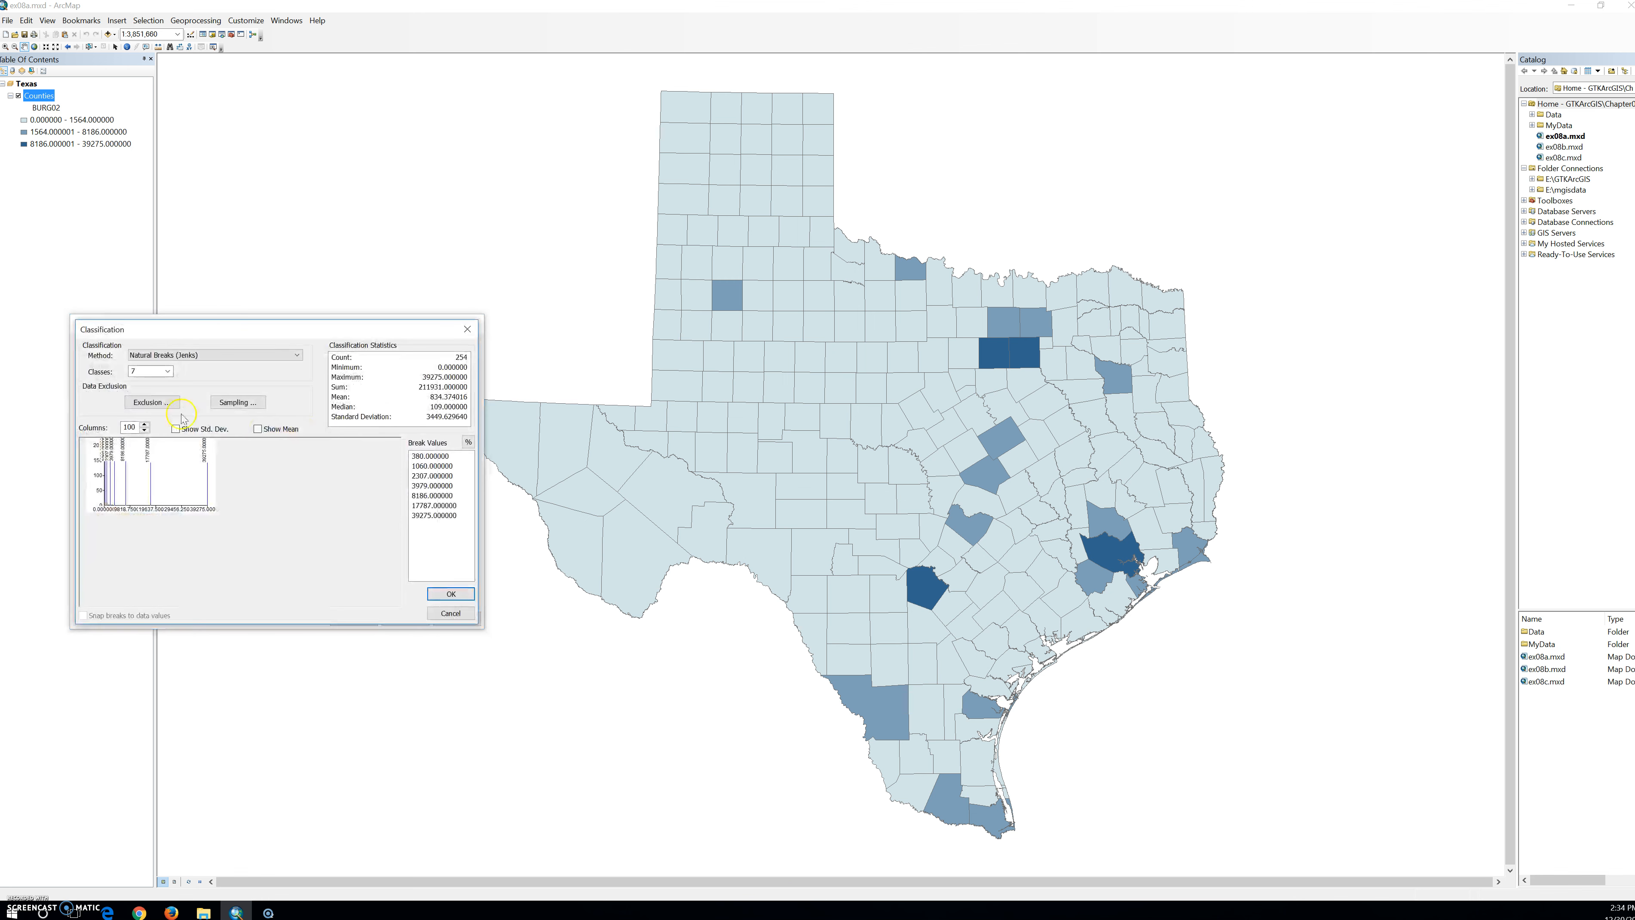
{"action": "left_click", "coordinate": [444, 596]}
{"action": "left_click", "coordinate": [459, 621]}
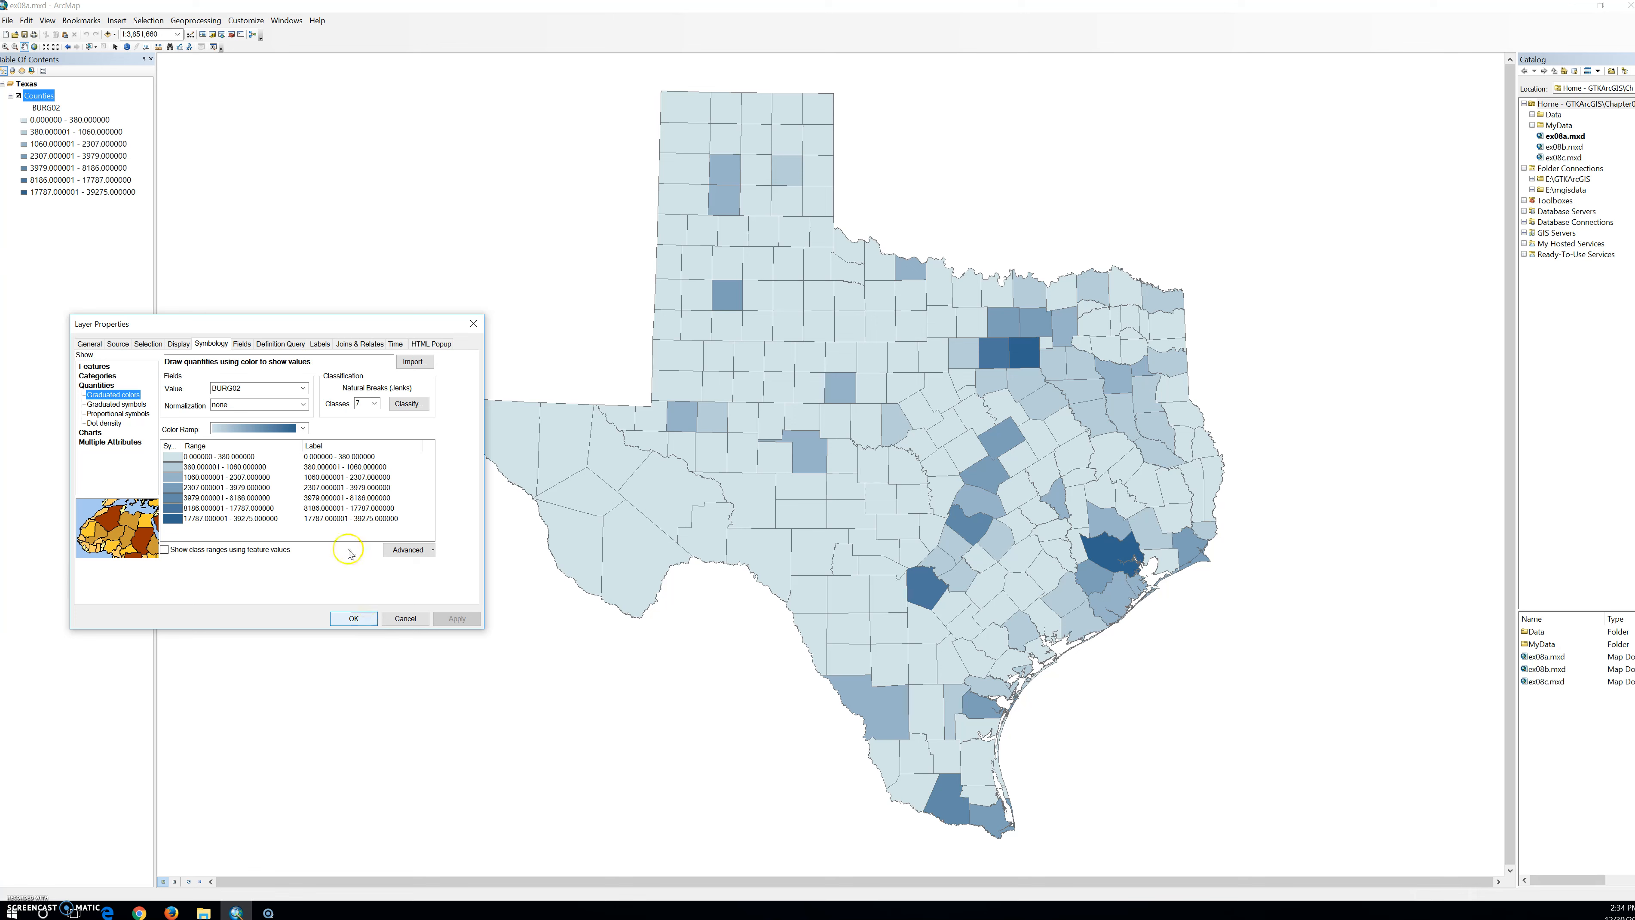
{"action": "left_click", "coordinate": [407, 406]}
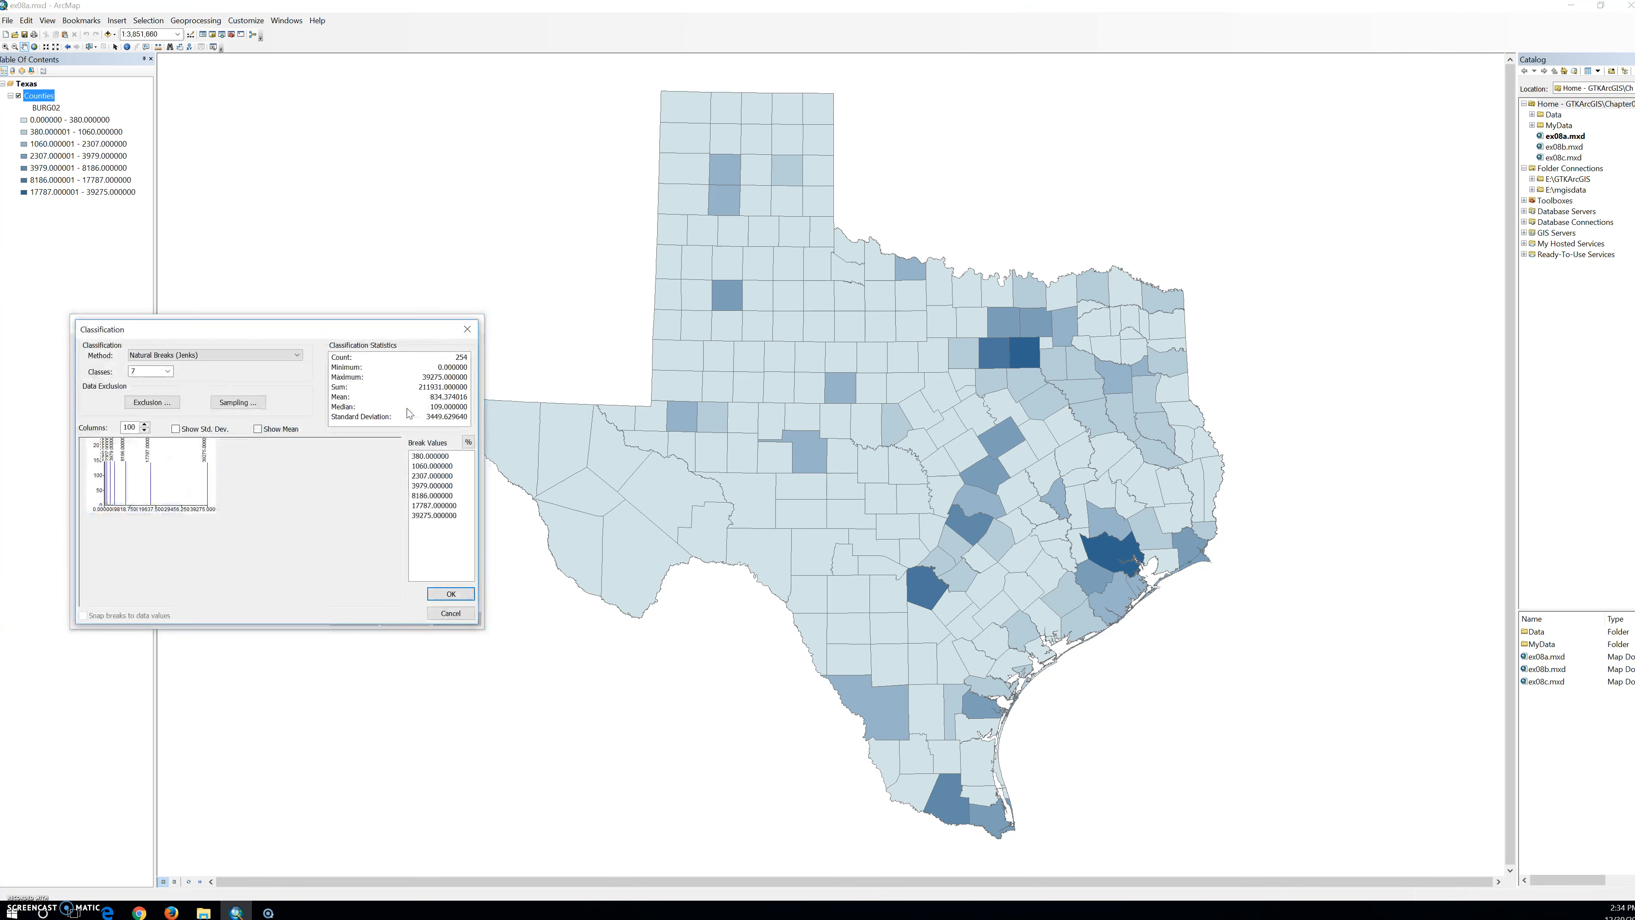
{"action": "left_click_drag", "start_coordinate": [236, 334], "coordinate": [659, 470]}
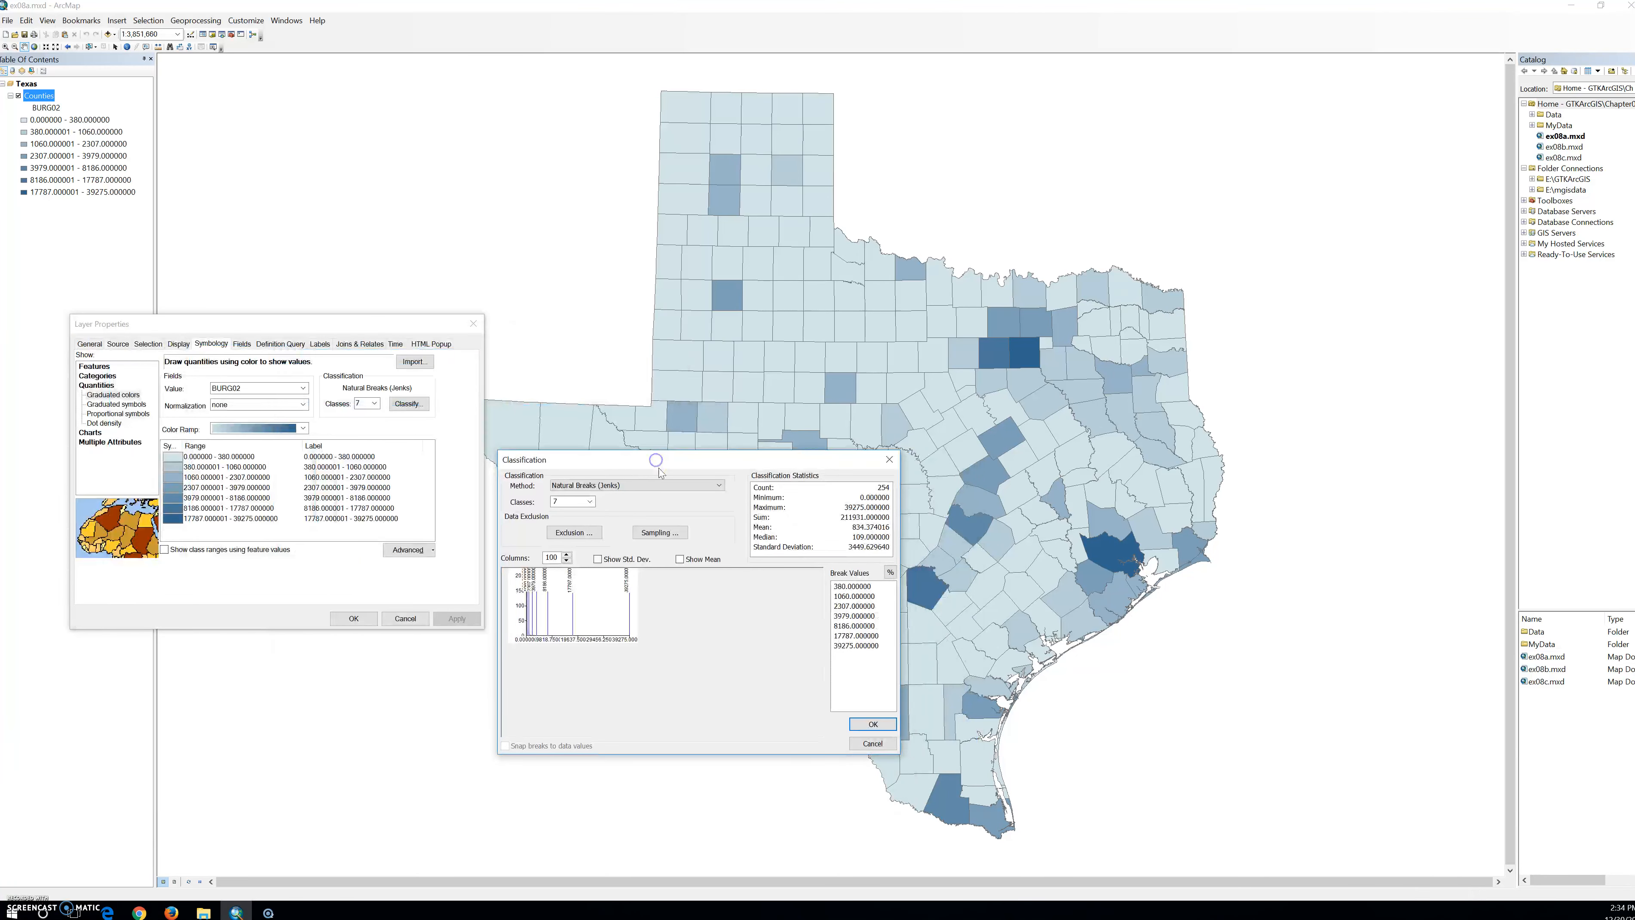
{"action": "left_click", "coordinate": [888, 460]}
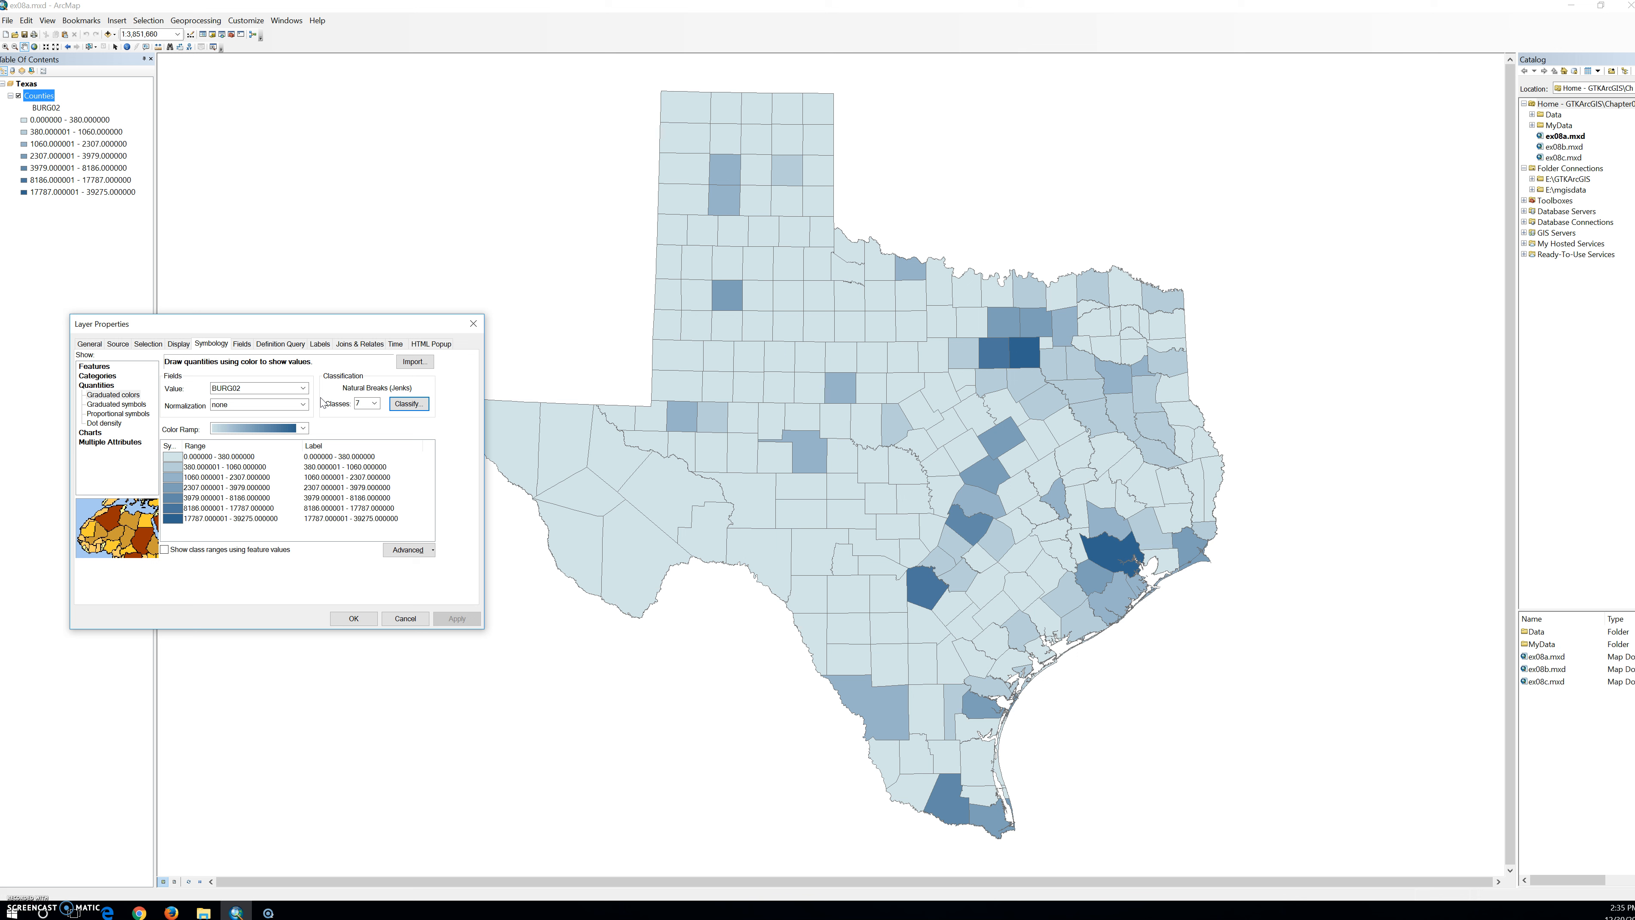
{"action": "left_click", "coordinate": [318, 349]}
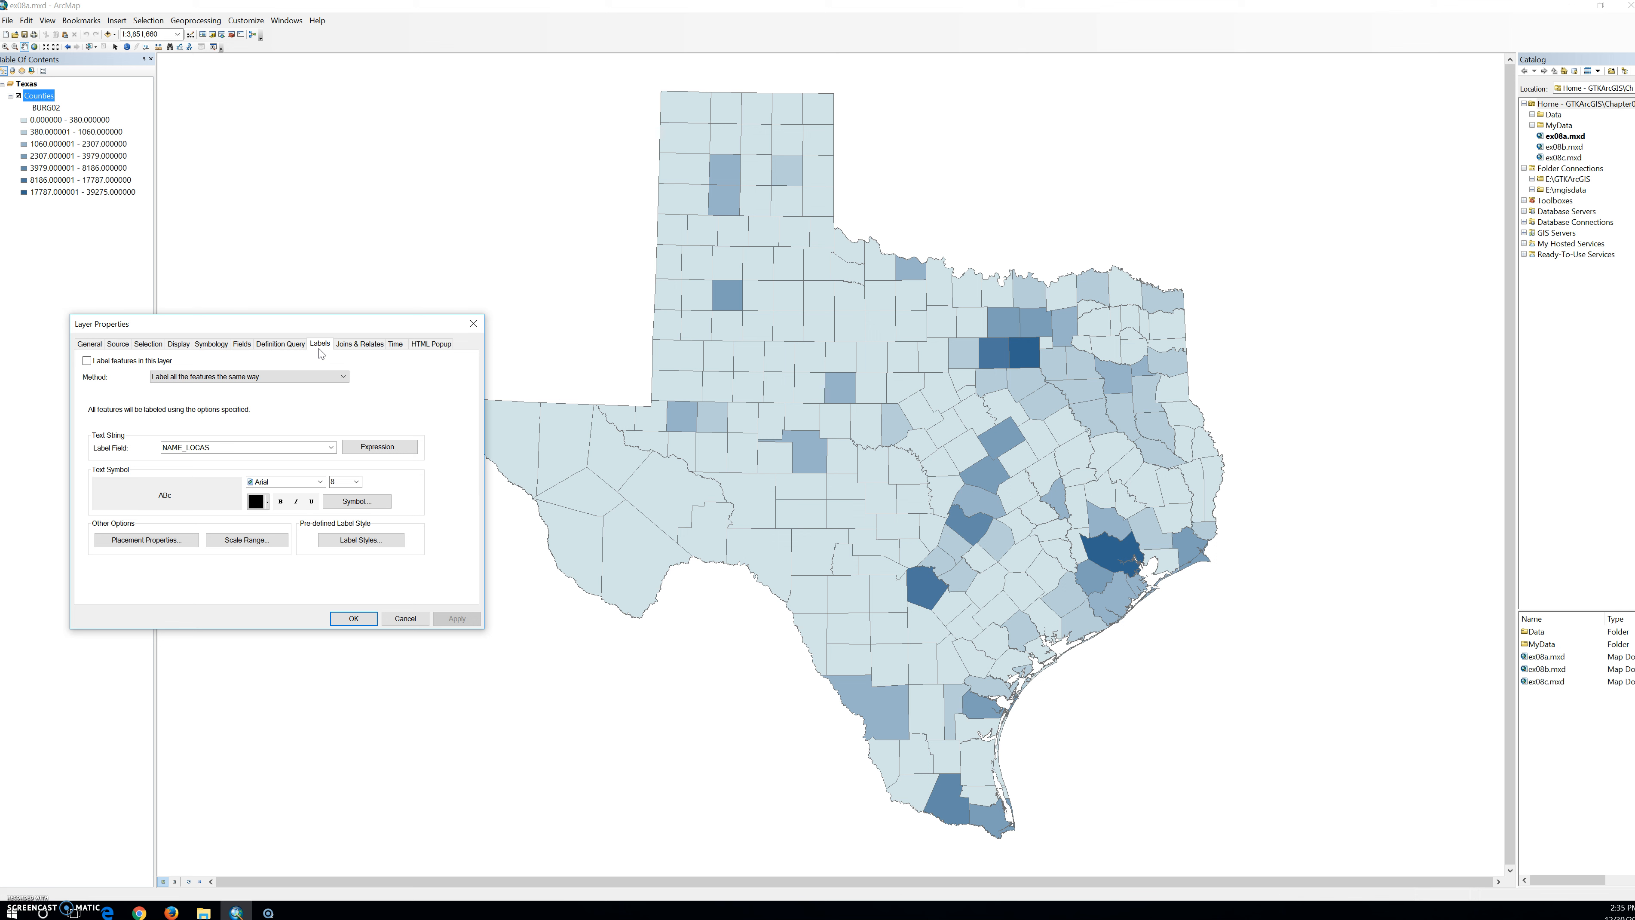
{"action": "left_click", "coordinate": [215, 347]}
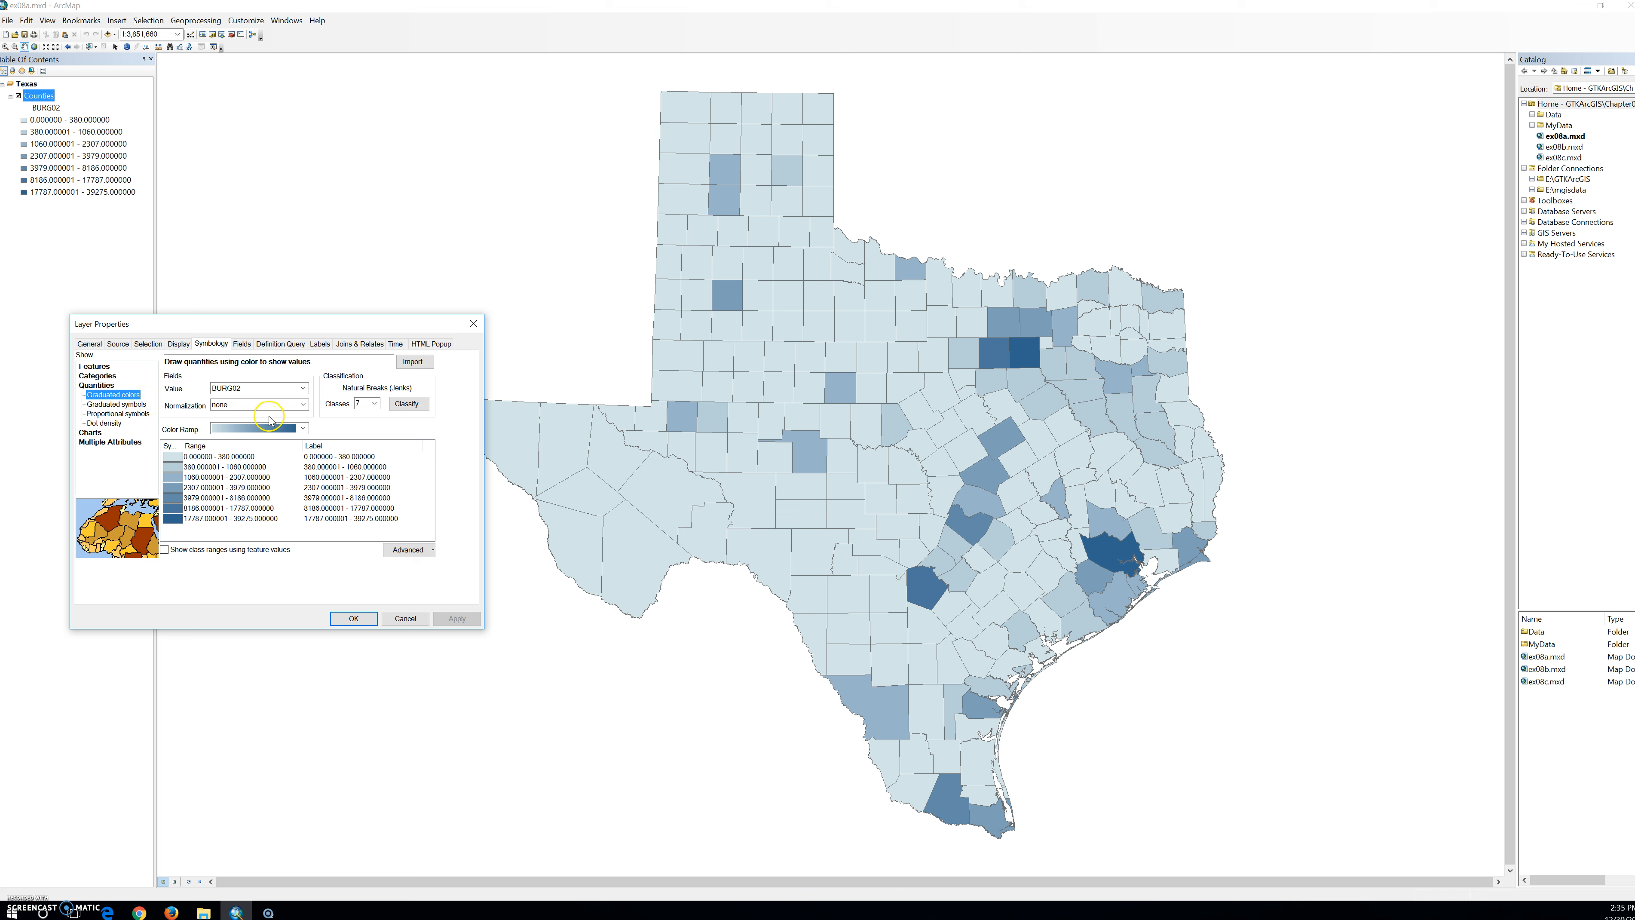
Step: Format the class labels as numeric with 0 decimal places and thousands separators, then apply and accept the layer properties
{"action": "left_click", "coordinate": [327, 447]}
{"action": "left_click", "coordinate": [366, 468]}
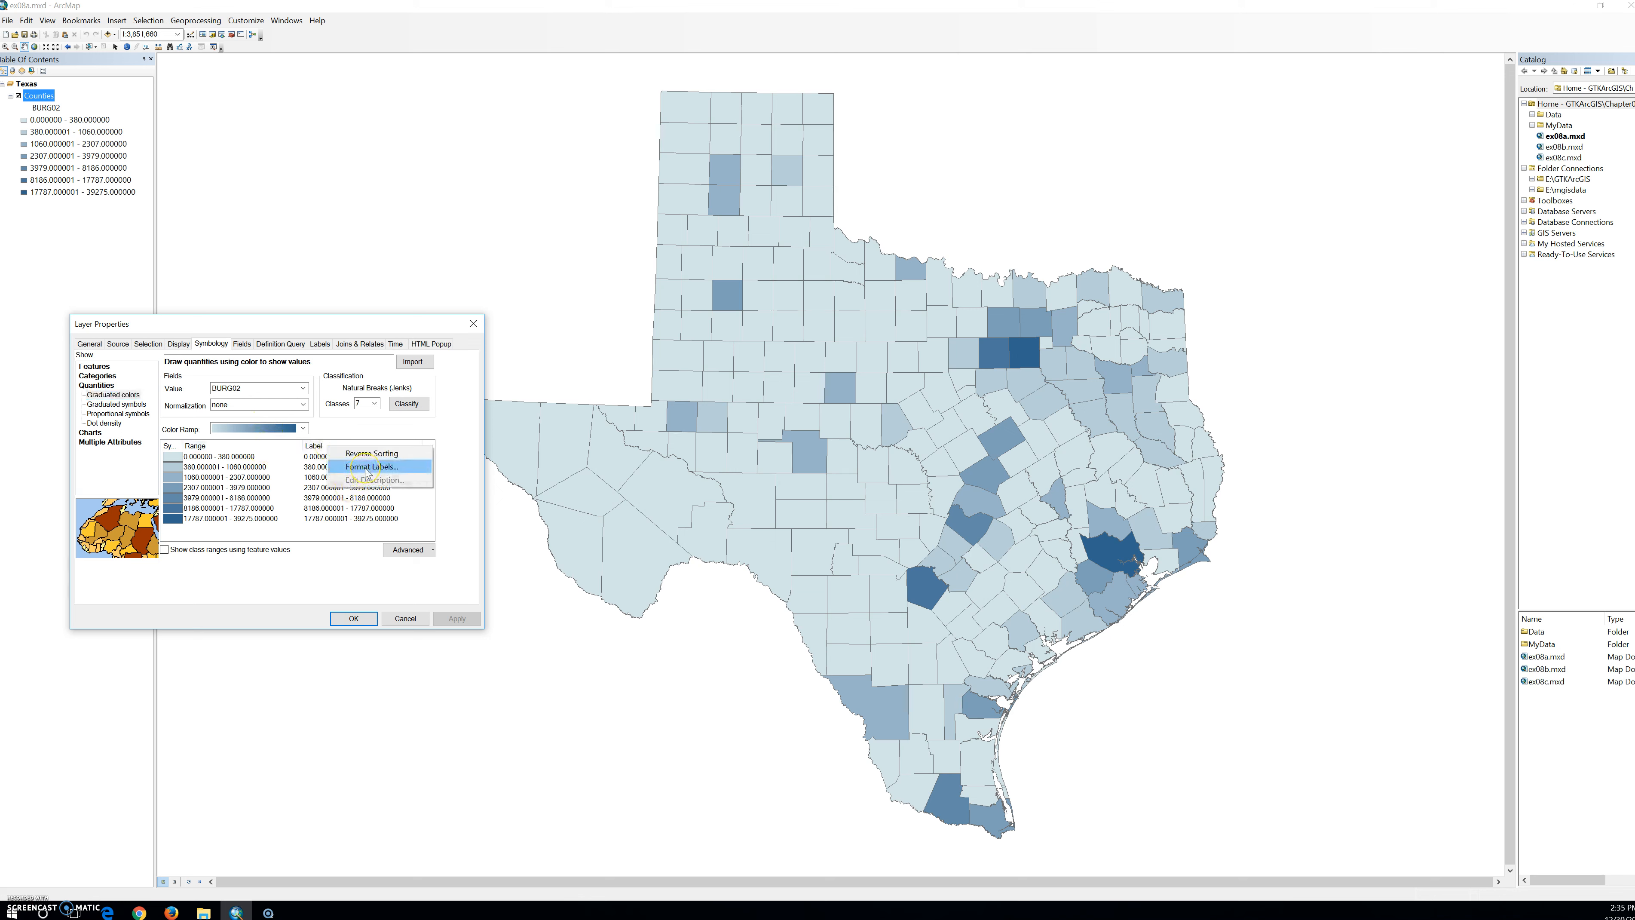
{"action": "left_click", "coordinate": [311, 449]}
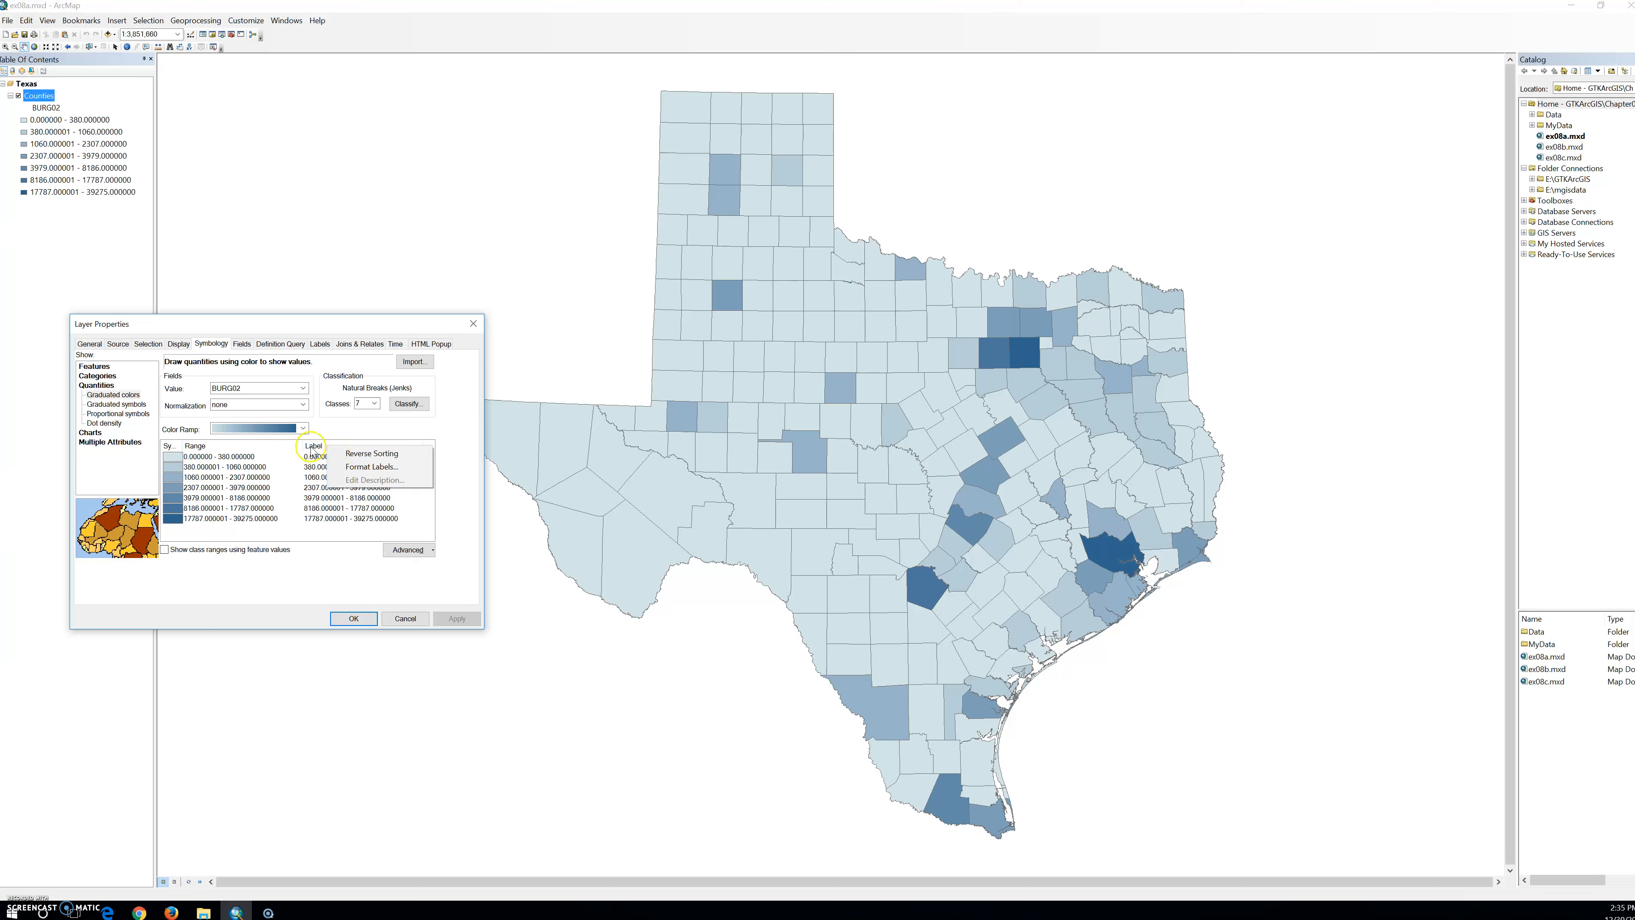
{"action": "left_click", "coordinate": [364, 472]}
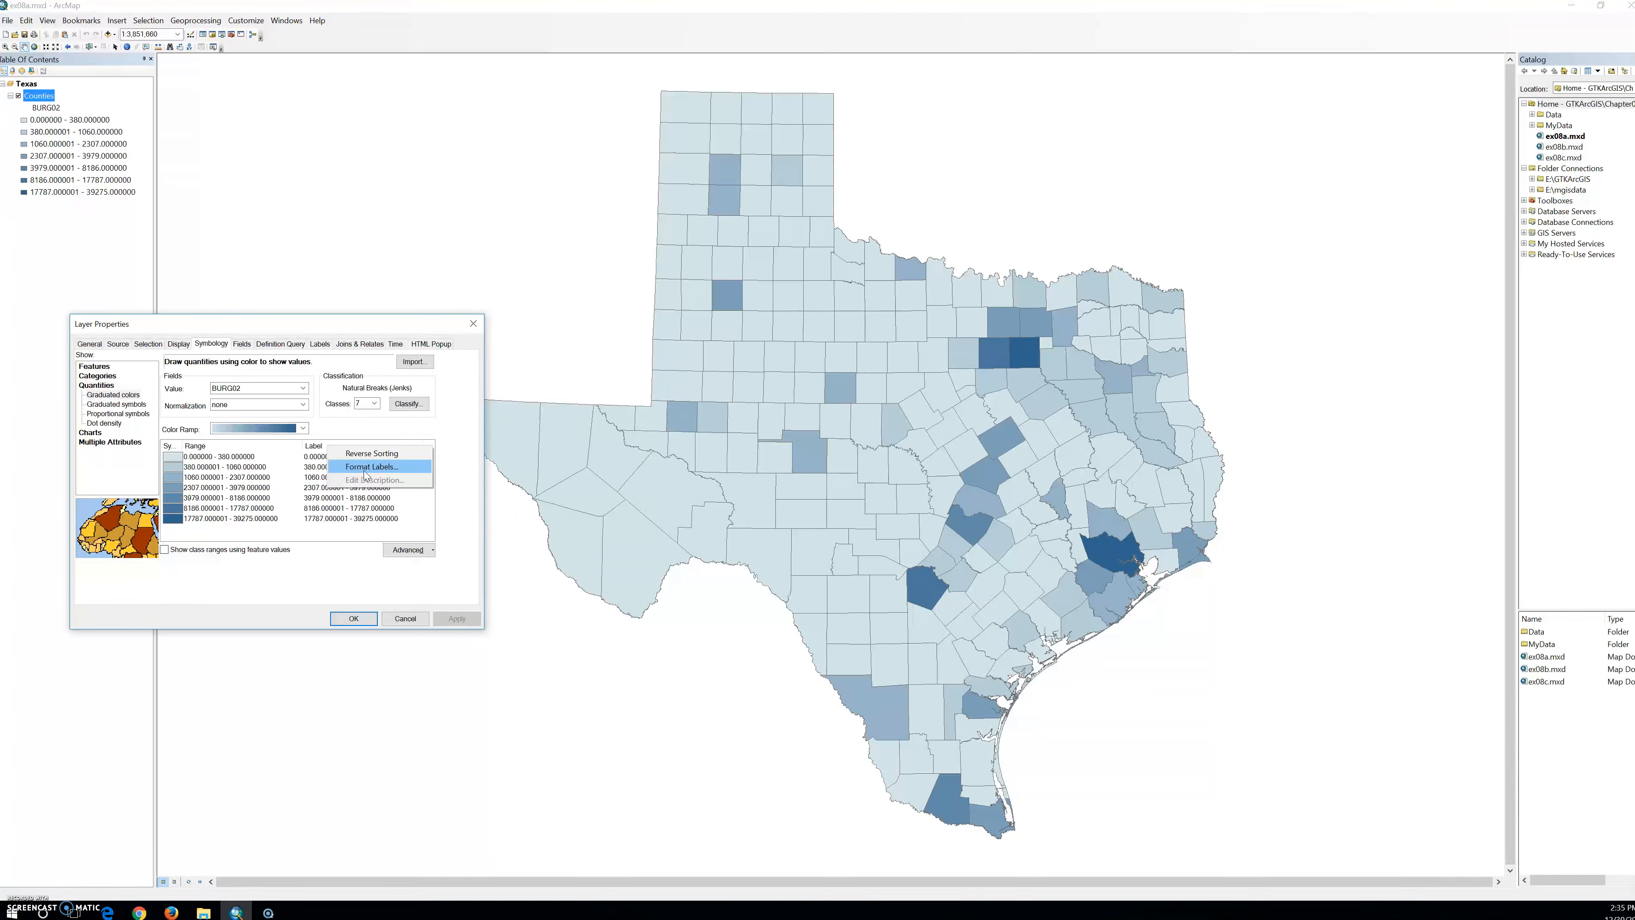
{"action": "left_click", "coordinate": [364, 473]}
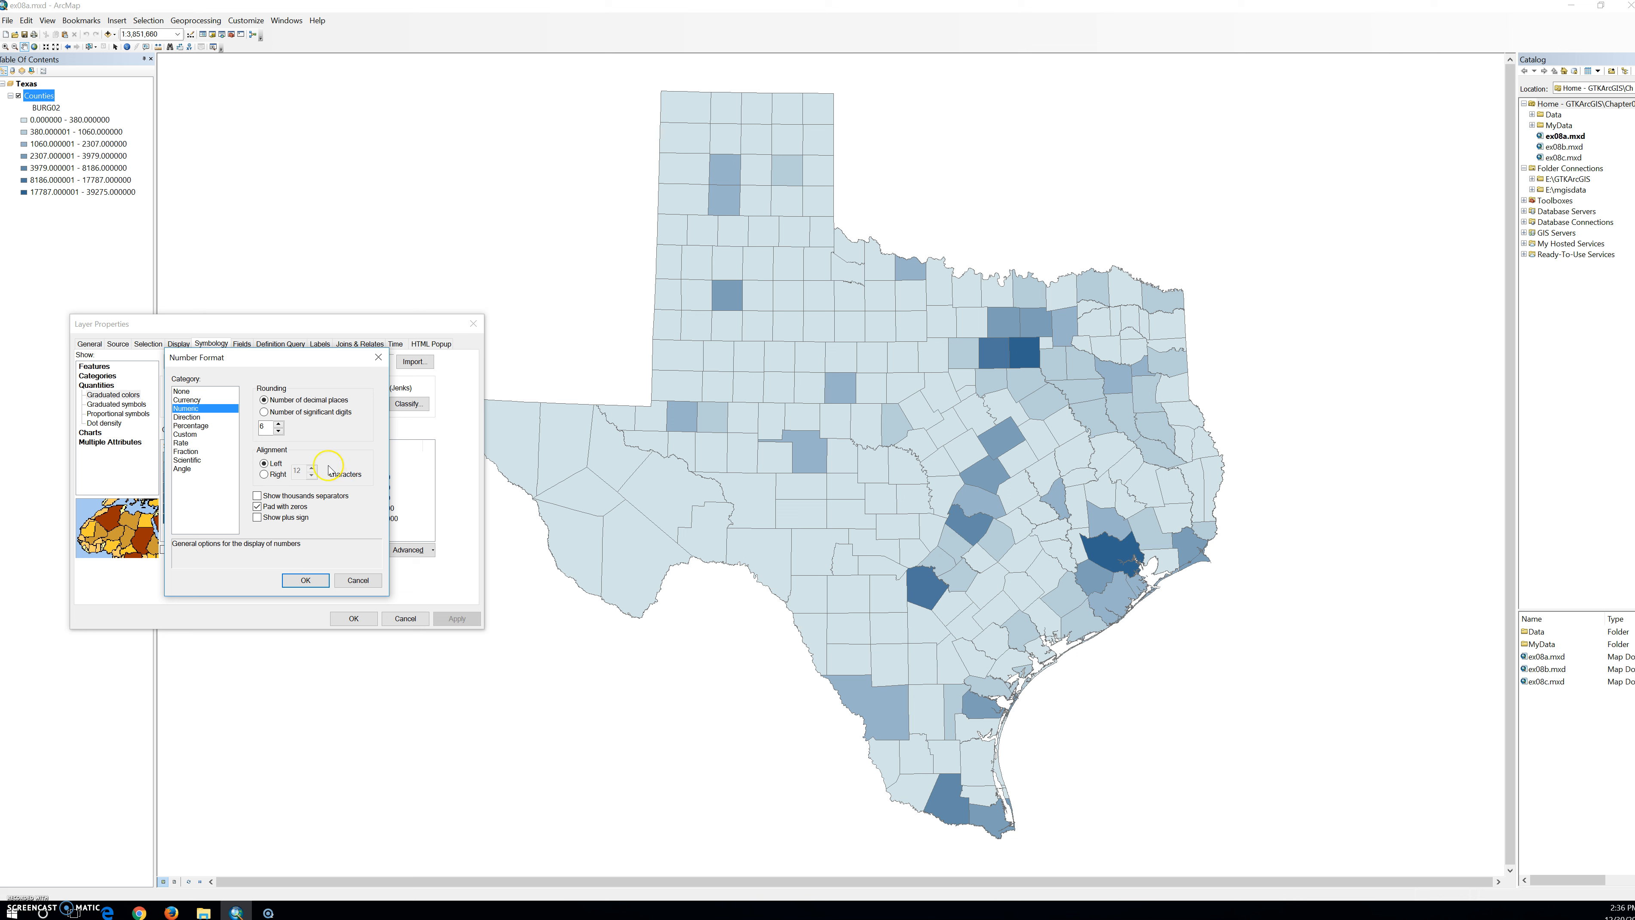
{"action": "left_click_drag", "start_coordinate": [232, 359], "coordinate": [540, 636]}
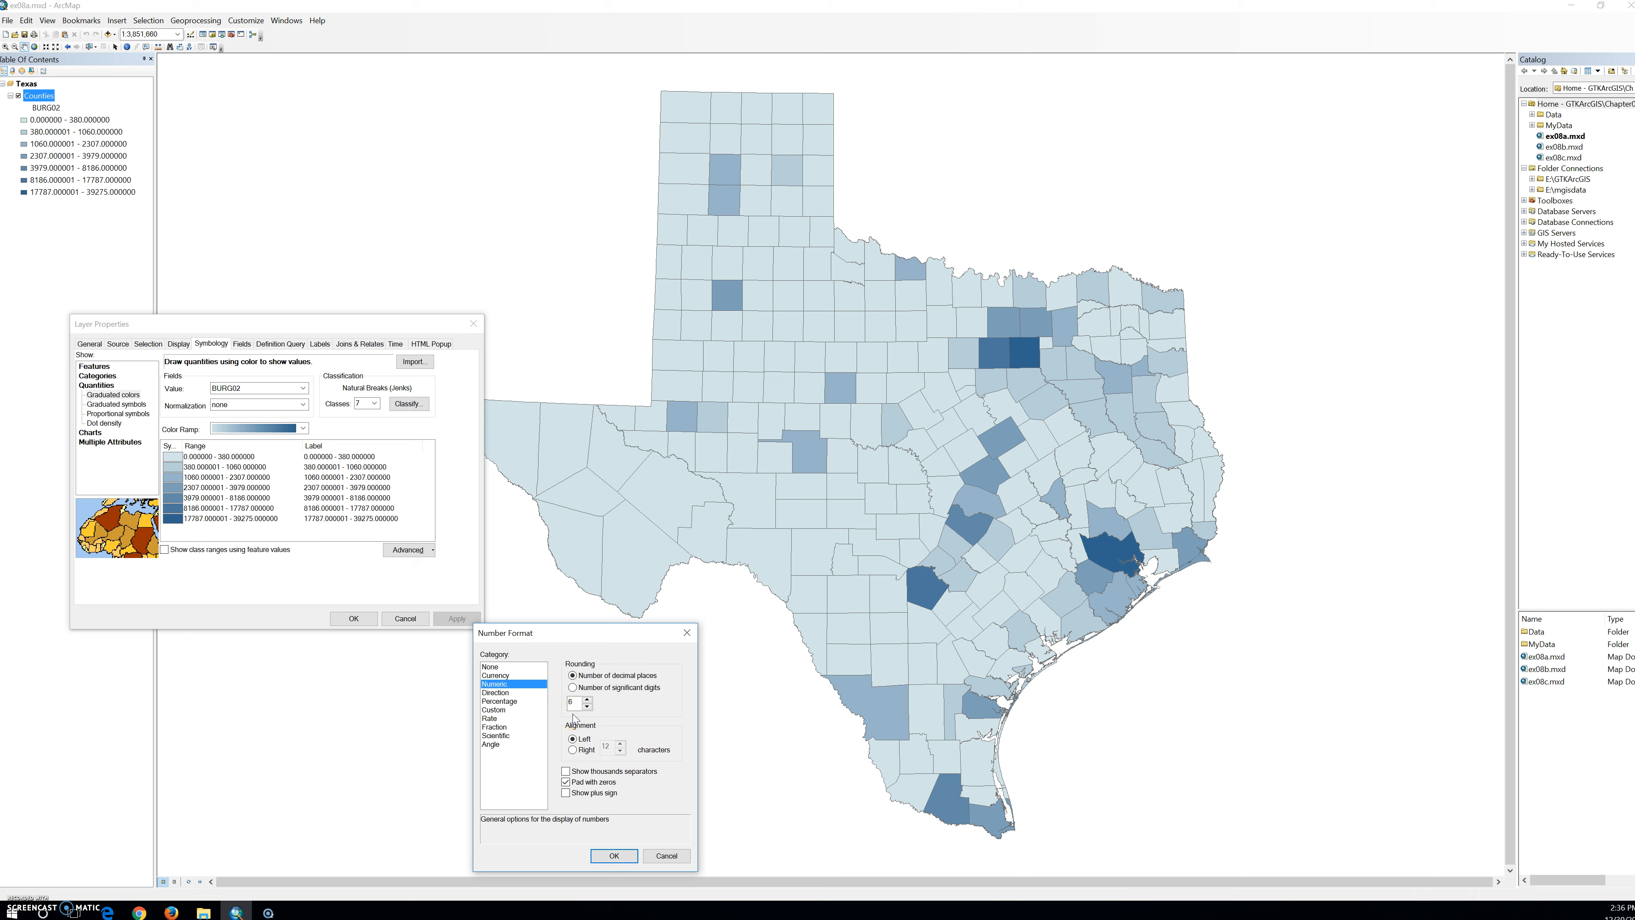
{"action": "left_click_drag", "start_coordinate": [576, 702], "coordinate": [558, 703]}
{"action": "left_click", "coordinate": [567, 771]}
{"action": "left_click", "coordinate": [614, 856]}
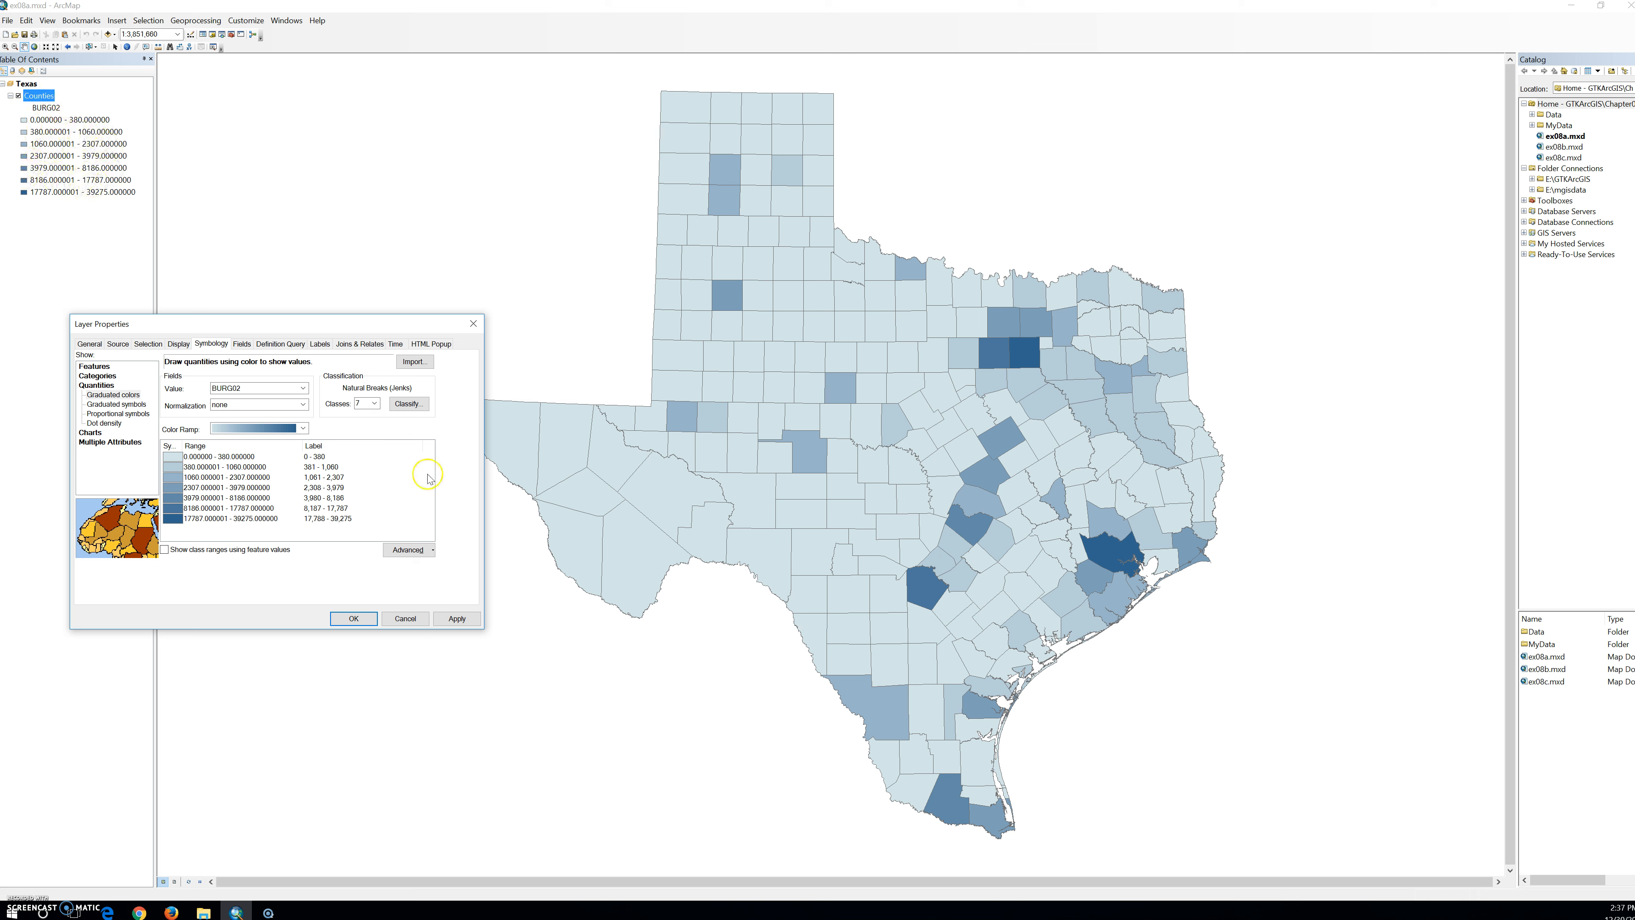
{"action": "left_click", "coordinate": [455, 619]}
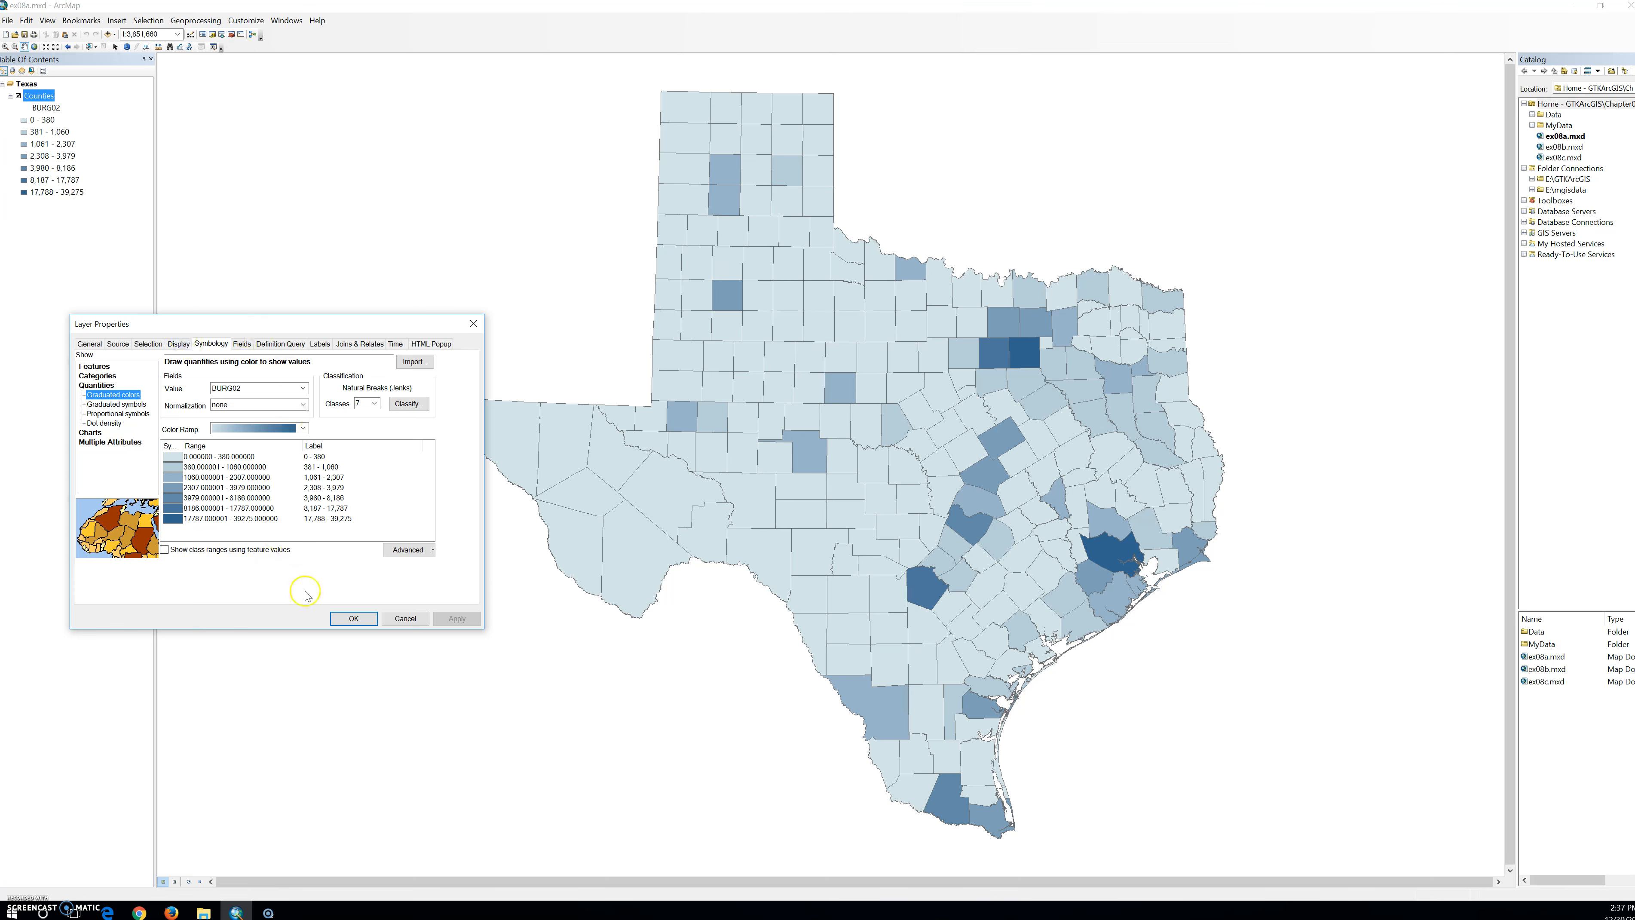
{"action": "left_click", "coordinate": [354, 618]}
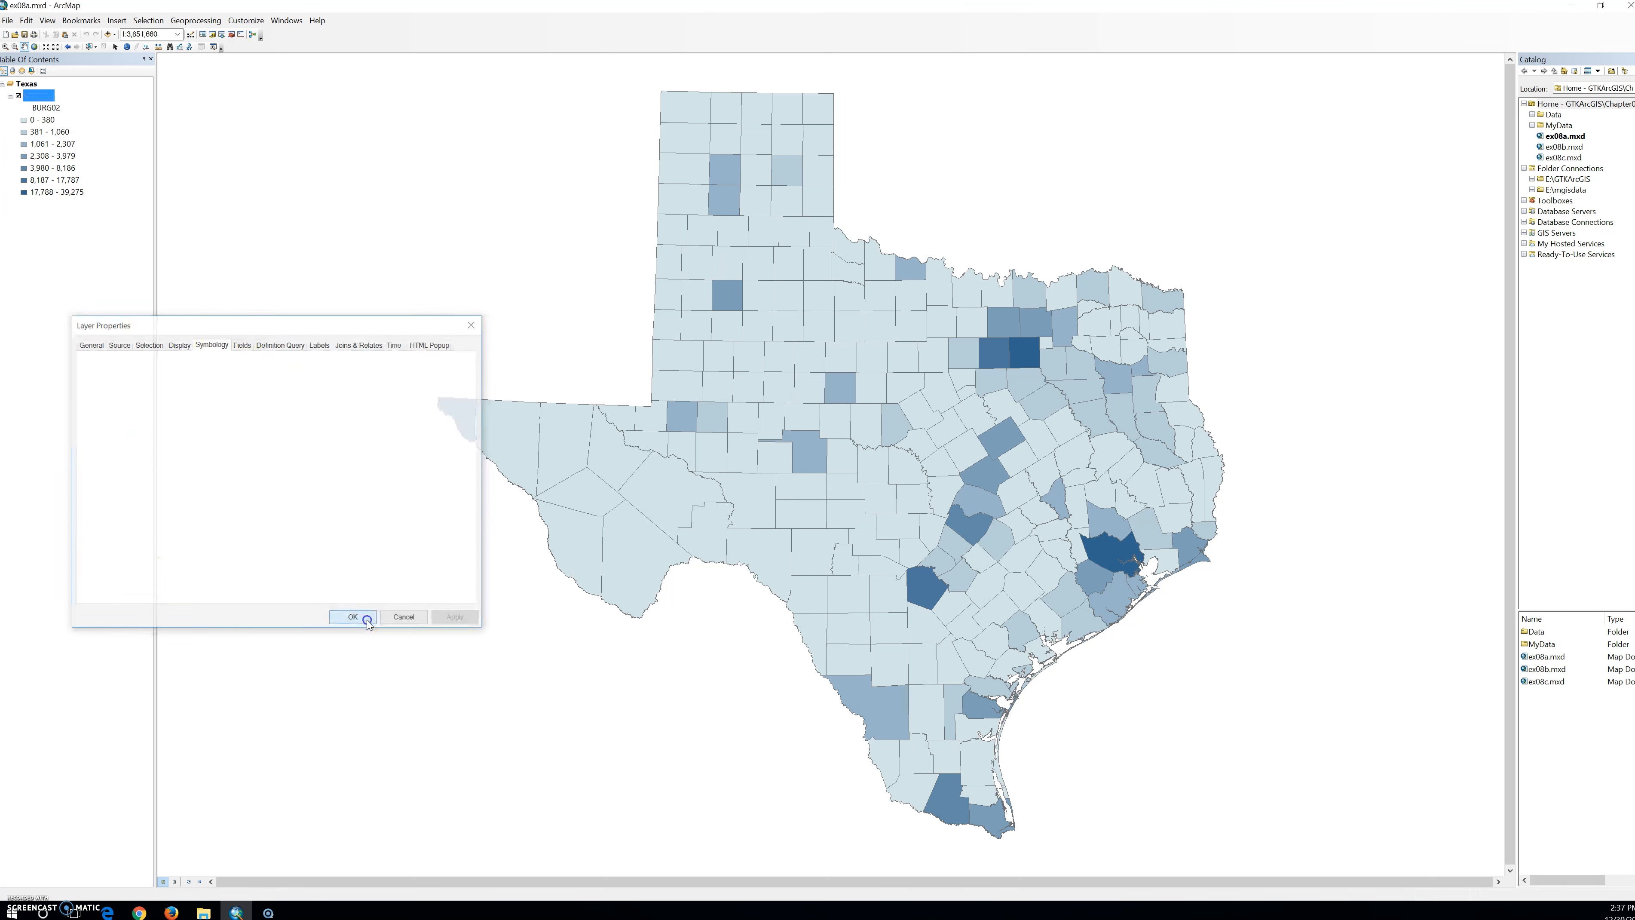
Step: Show the Texas burglary map in layout view, then save and close ex08a.mxd
{"action": "left_click", "coordinate": [173, 882]}
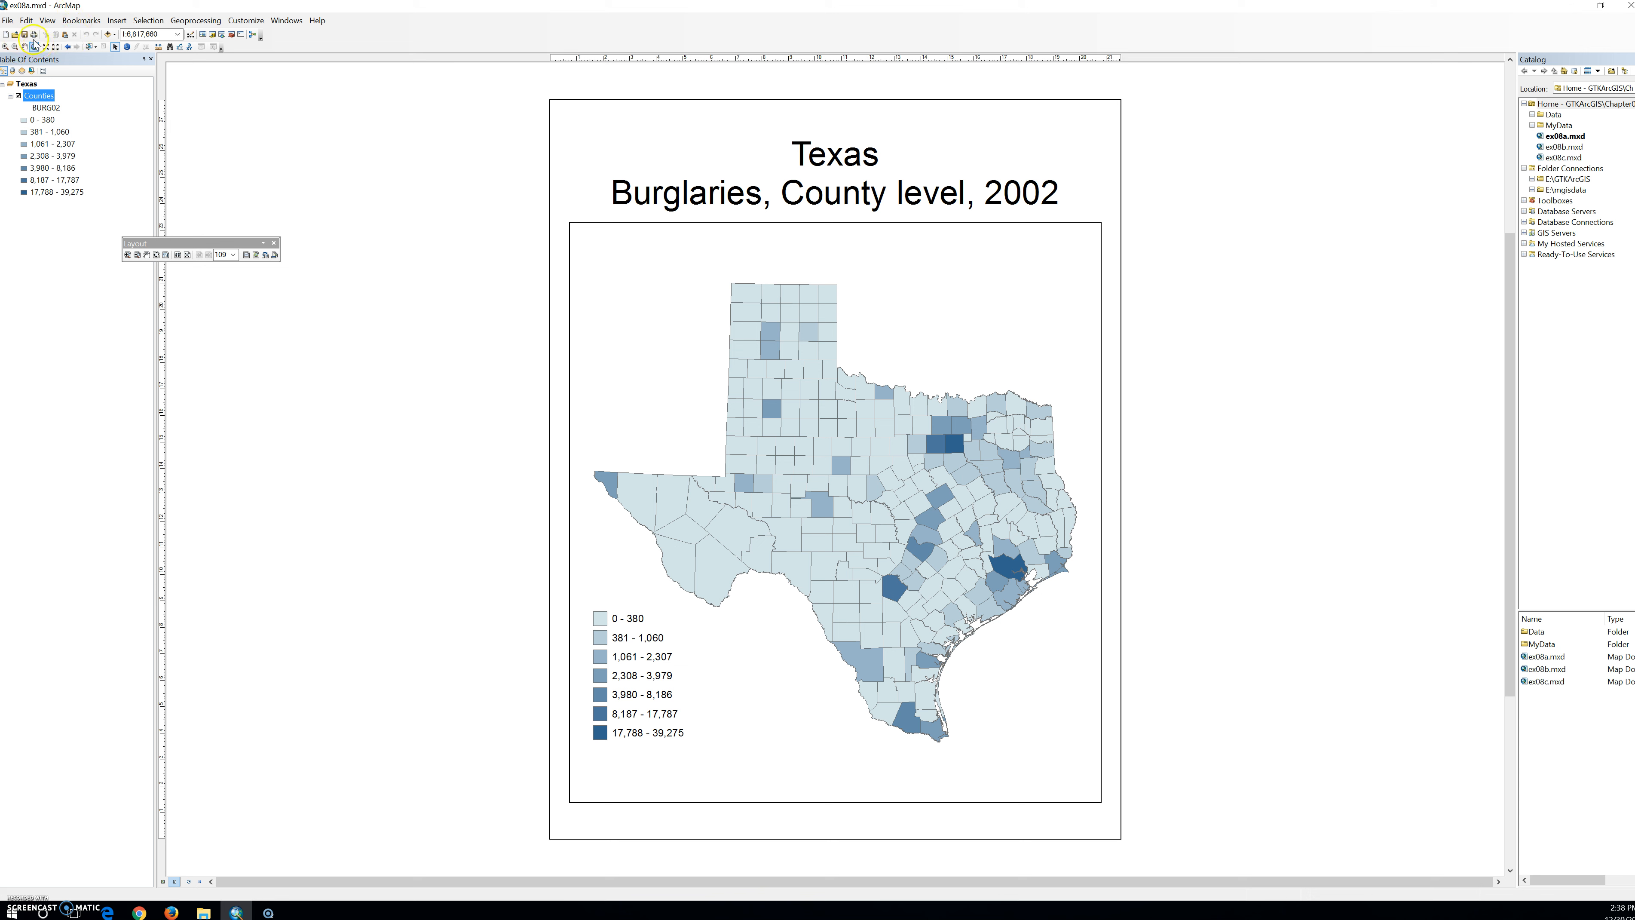
{"action": "left_click", "coordinate": [27, 34]}
{"action": "left_click", "coordinate": [1625, 17]}
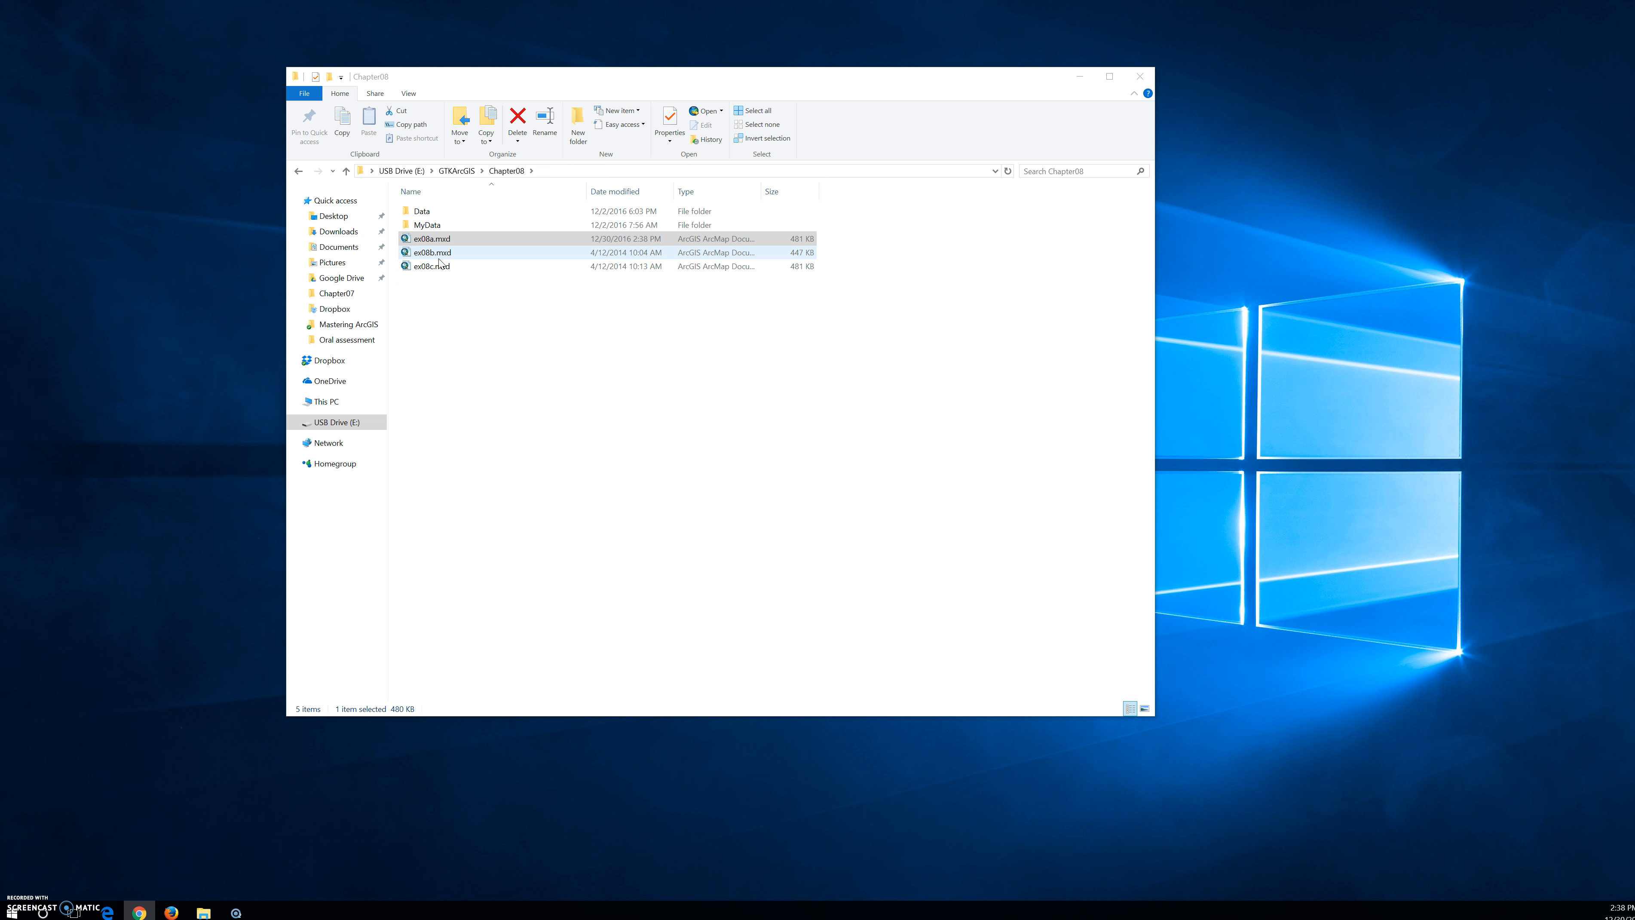
Step: Open ex08b.mxd from the Chapter08 folder and show it in data view without the floating Layout toolbar
{"action": "double_click", "coordinate": [438, 256]}
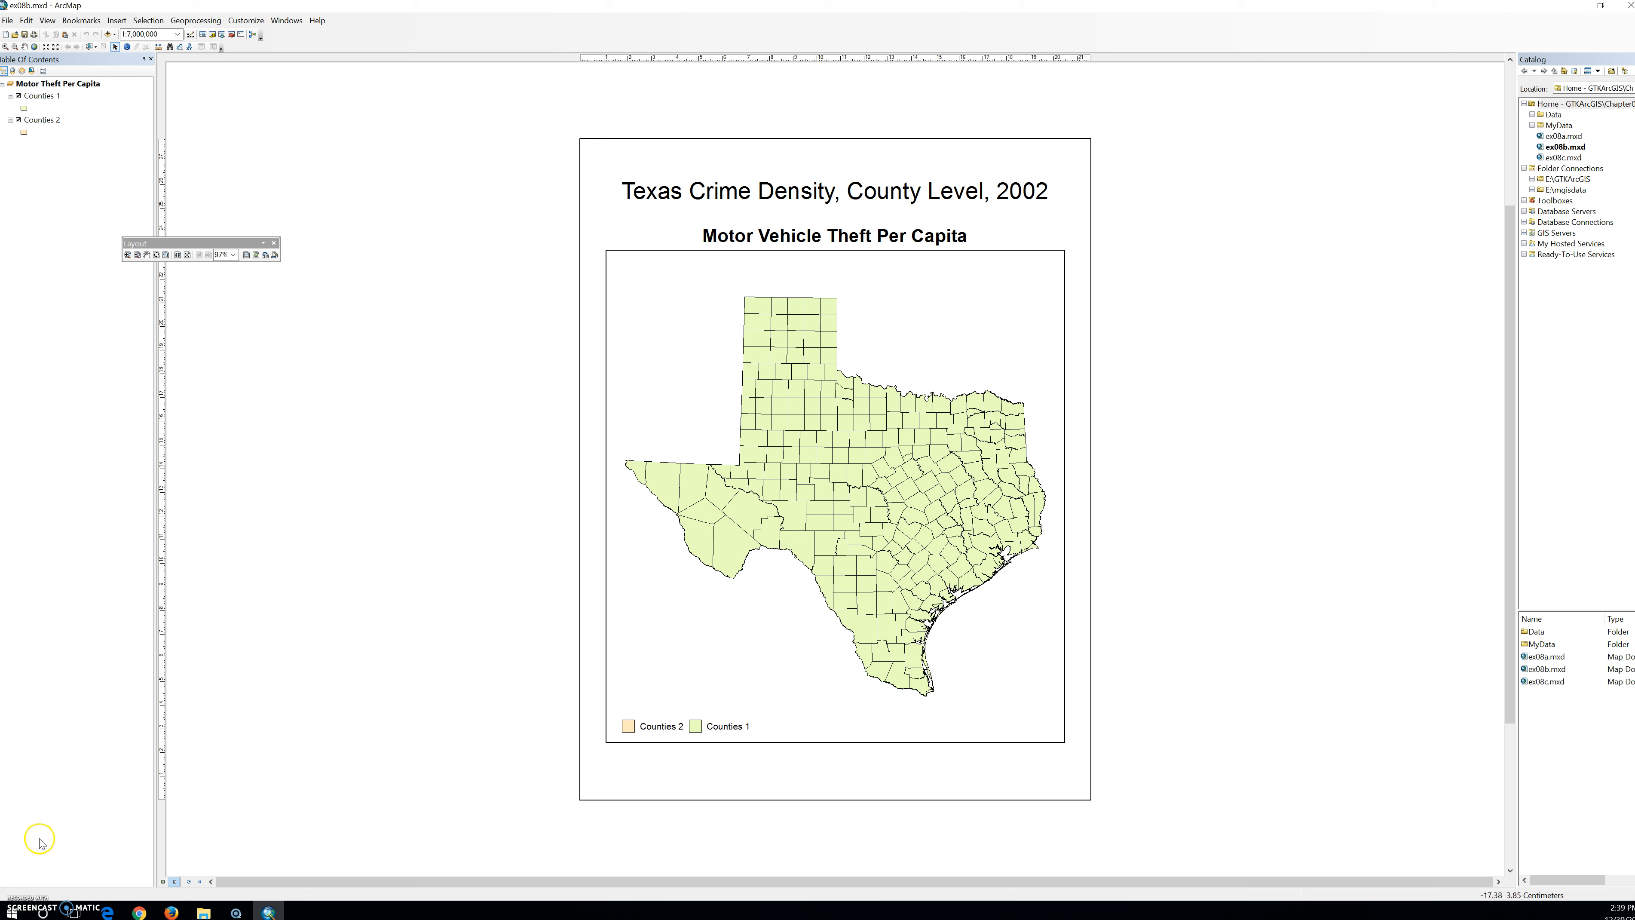
{"action": "left_click", "coordinate": [163, 882]}
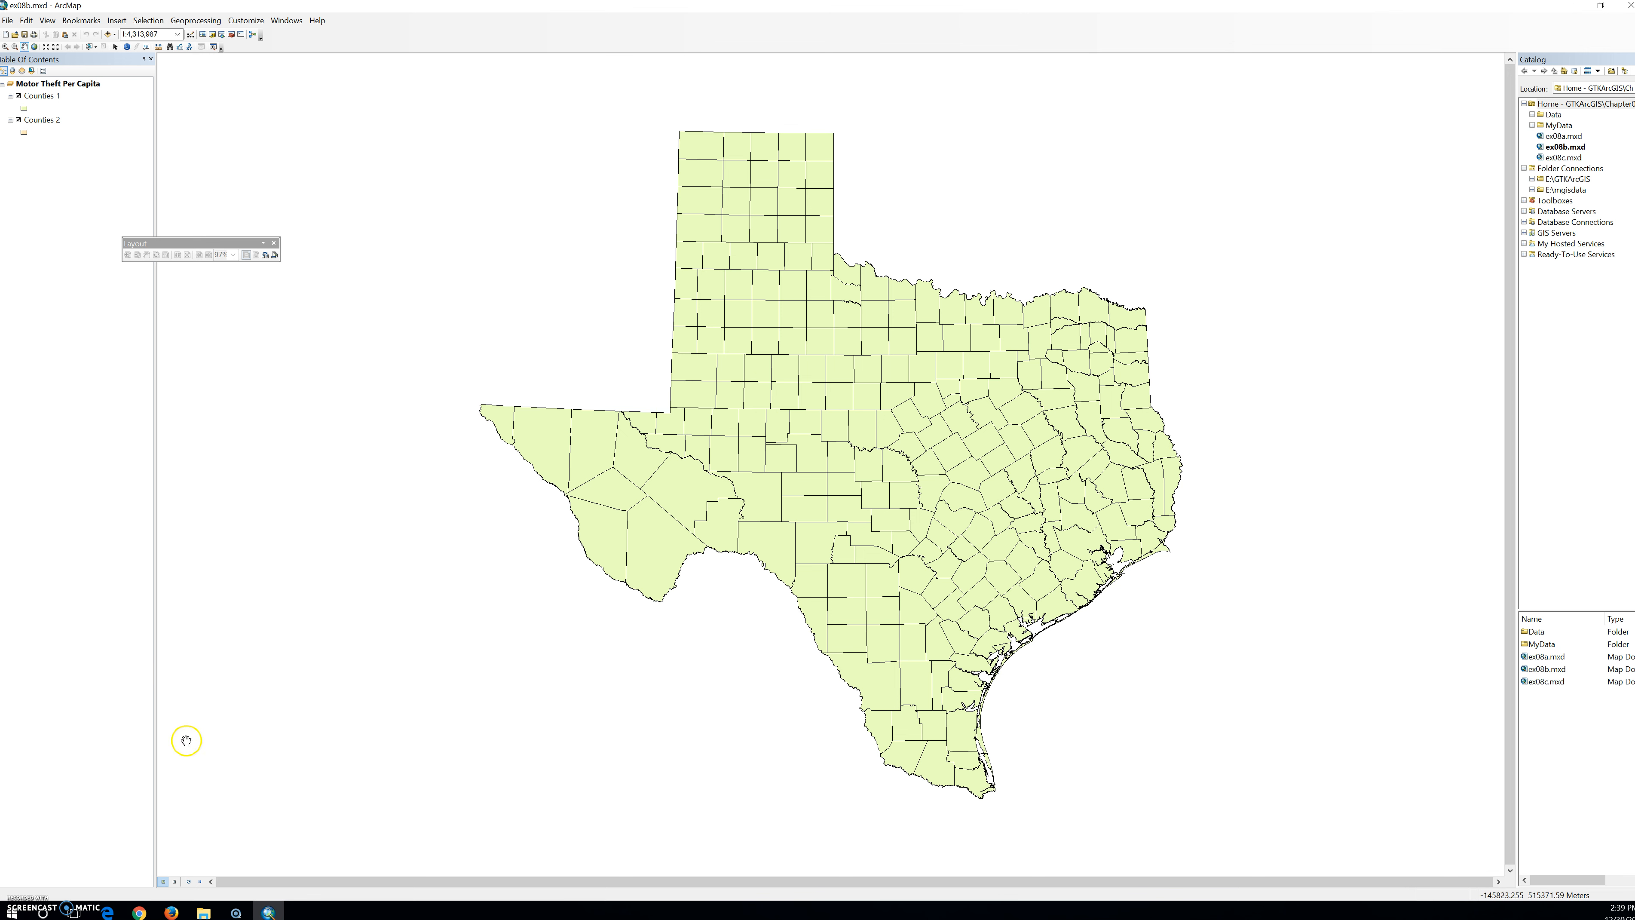
{"action": "left_click", "coordinate": [273, 243]}
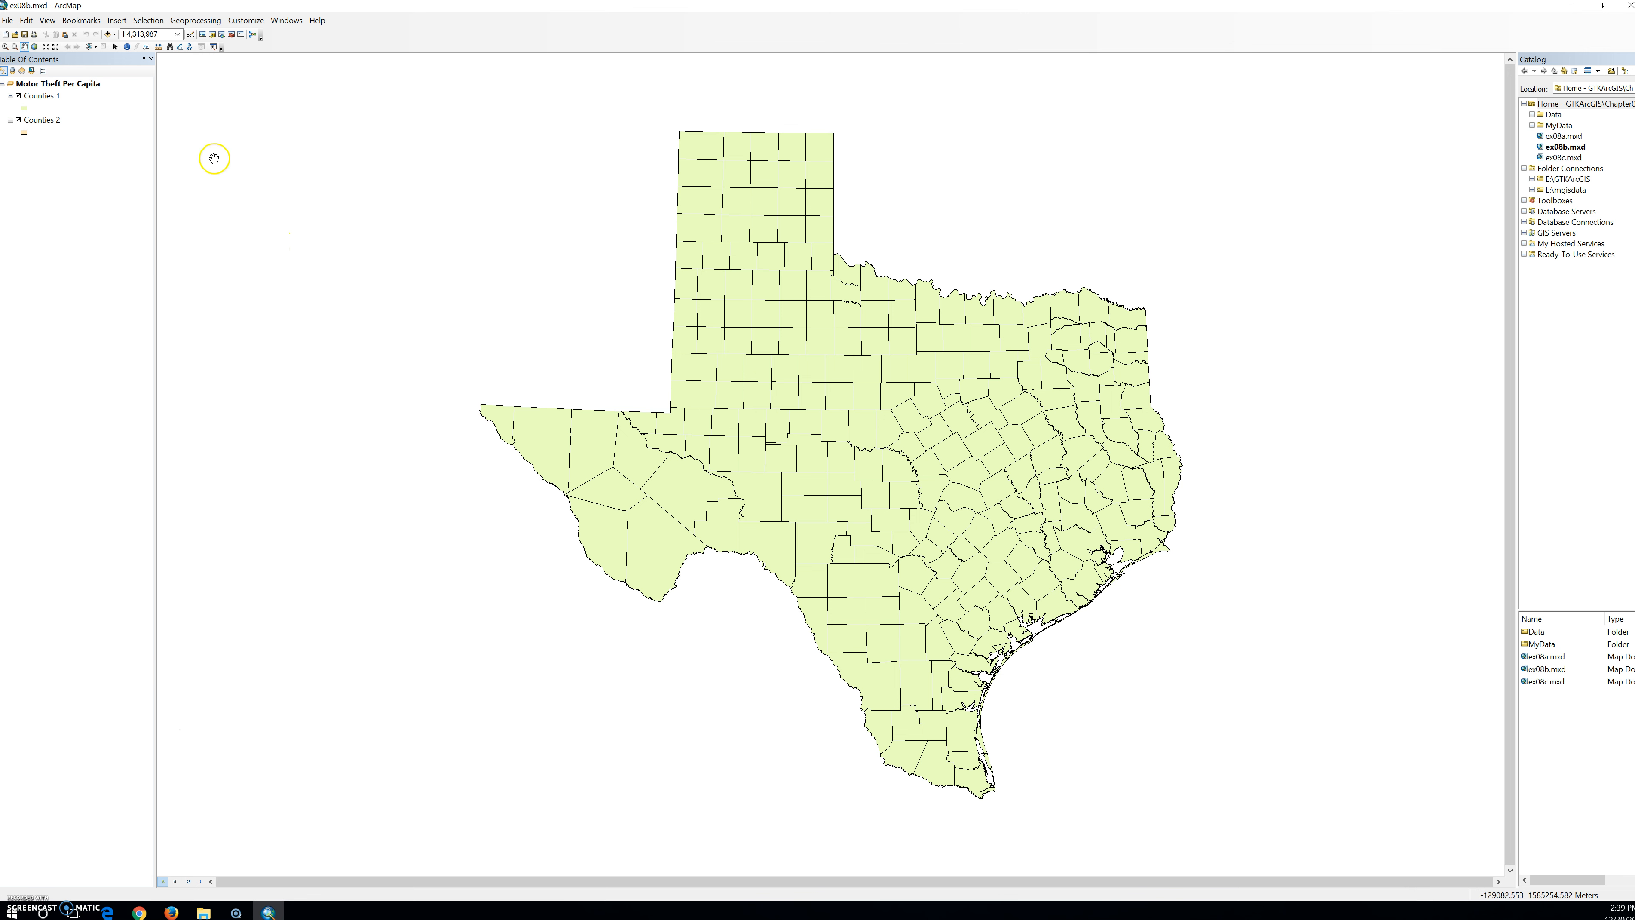
Step: Open the attribute table of the Counties 2 layer and widen its POPULATION and AREA_SQ_MI columns
{"action": "right_click", "coordinate": [38, 120]}
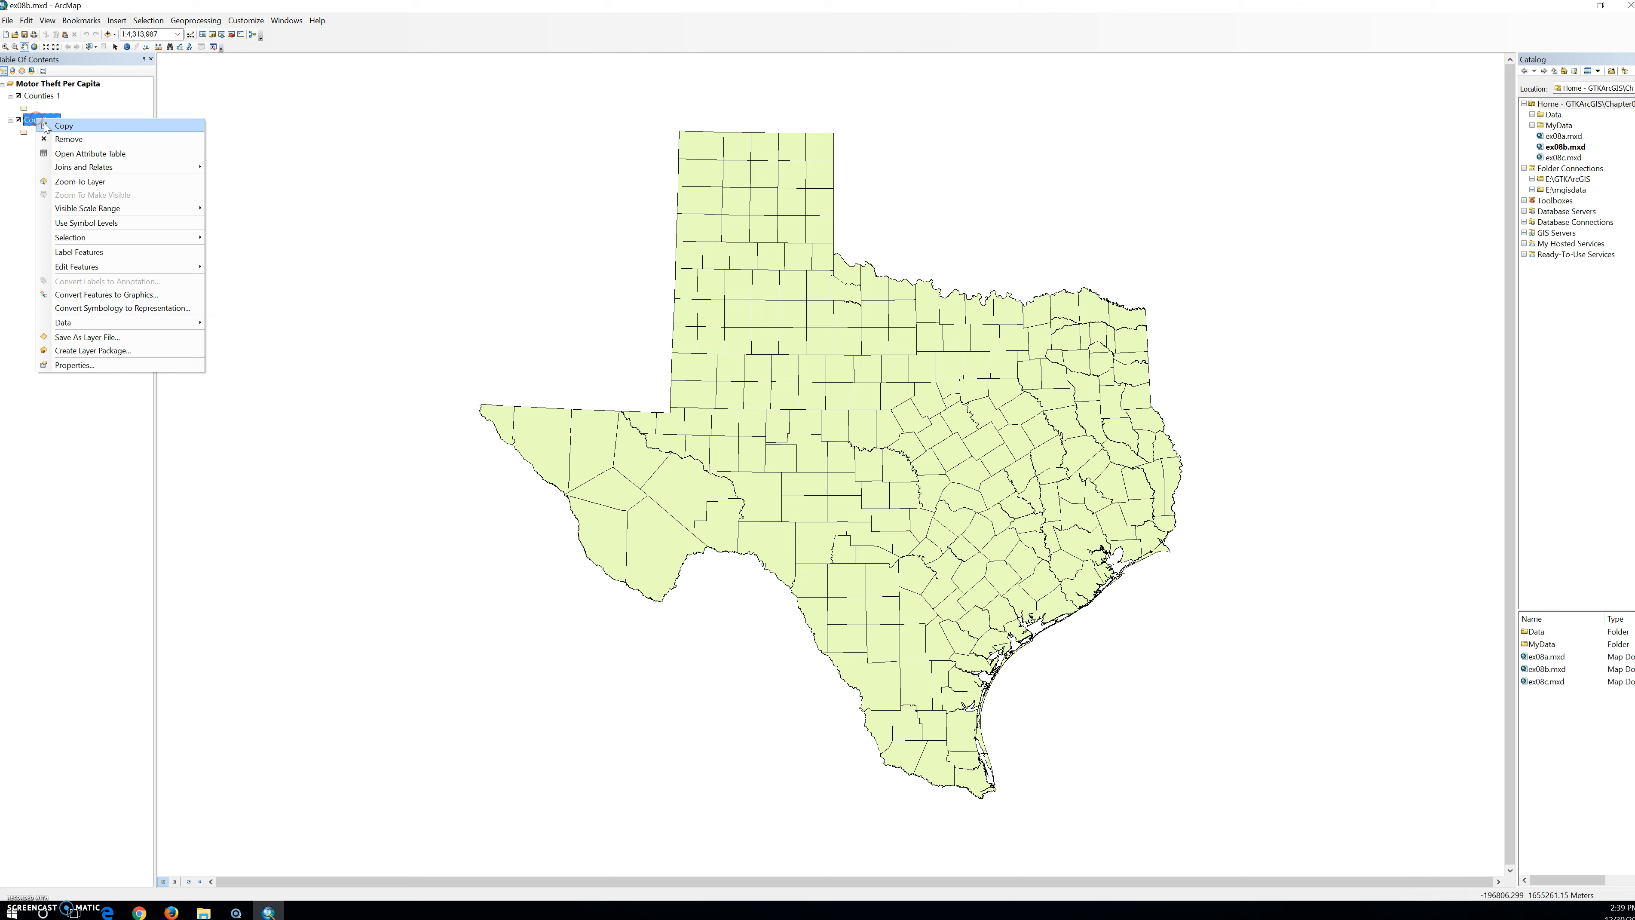
{"action": "left_click", "coordinate": [97, 154]}
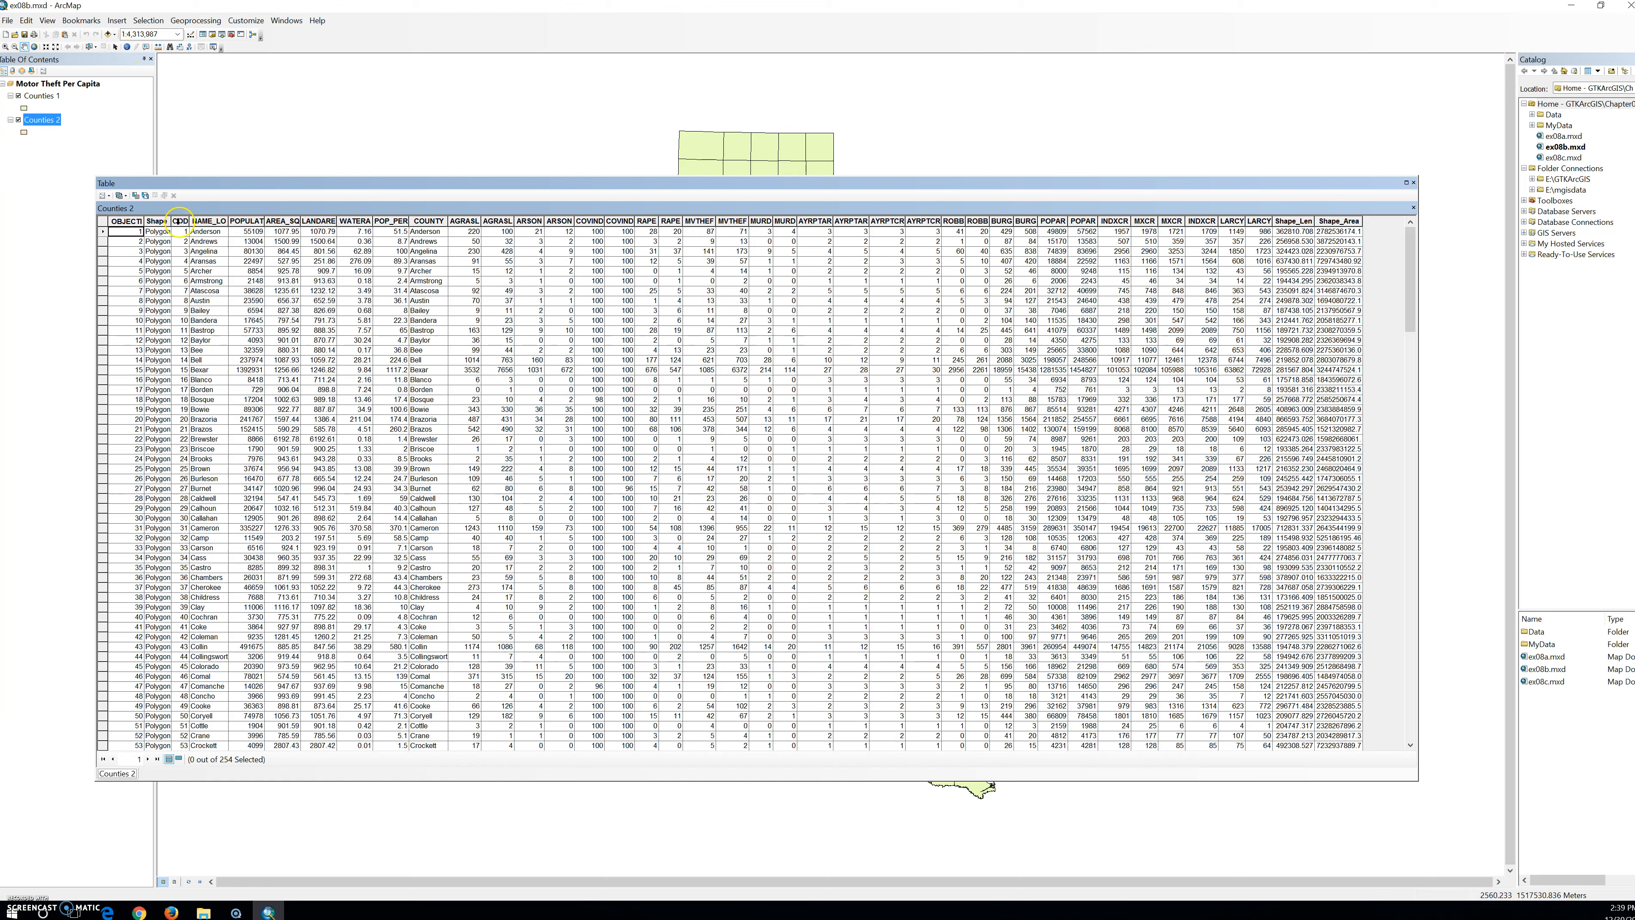
{"action": "left_click", "coordinate": [260, 221]}
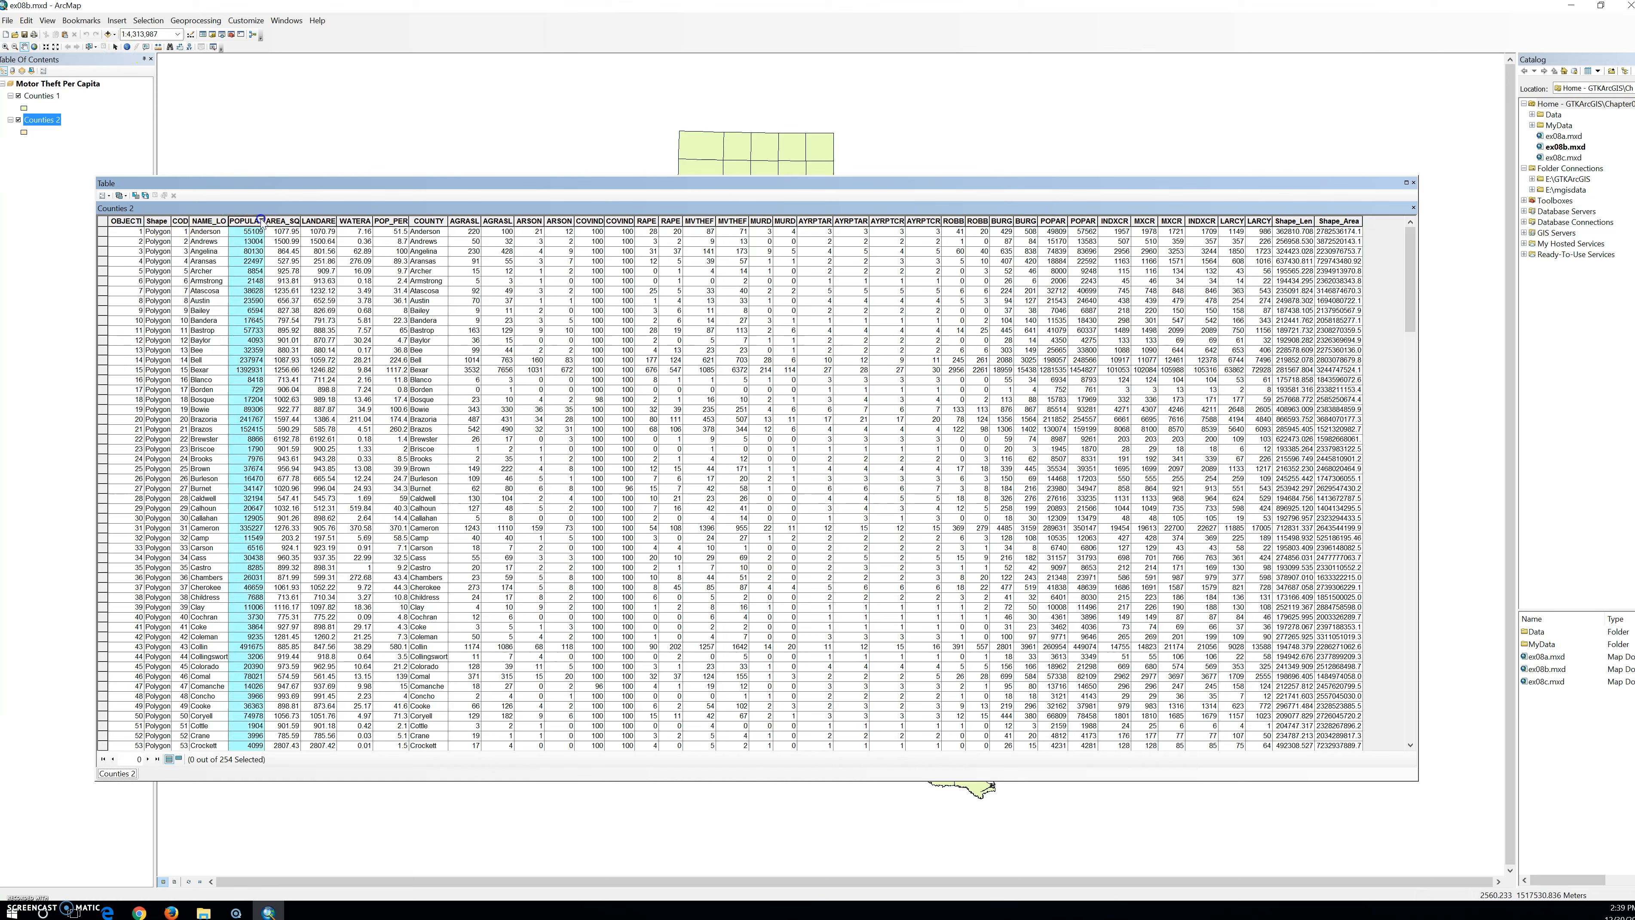
{"action": "left_click_drag", "start_coordinate": [264, 222], "coordinate": [408, 221]}
{"action": "left_click", "coordinate": [330, 225]}
{"action": "left_click", "coordinate": [368, 237]}
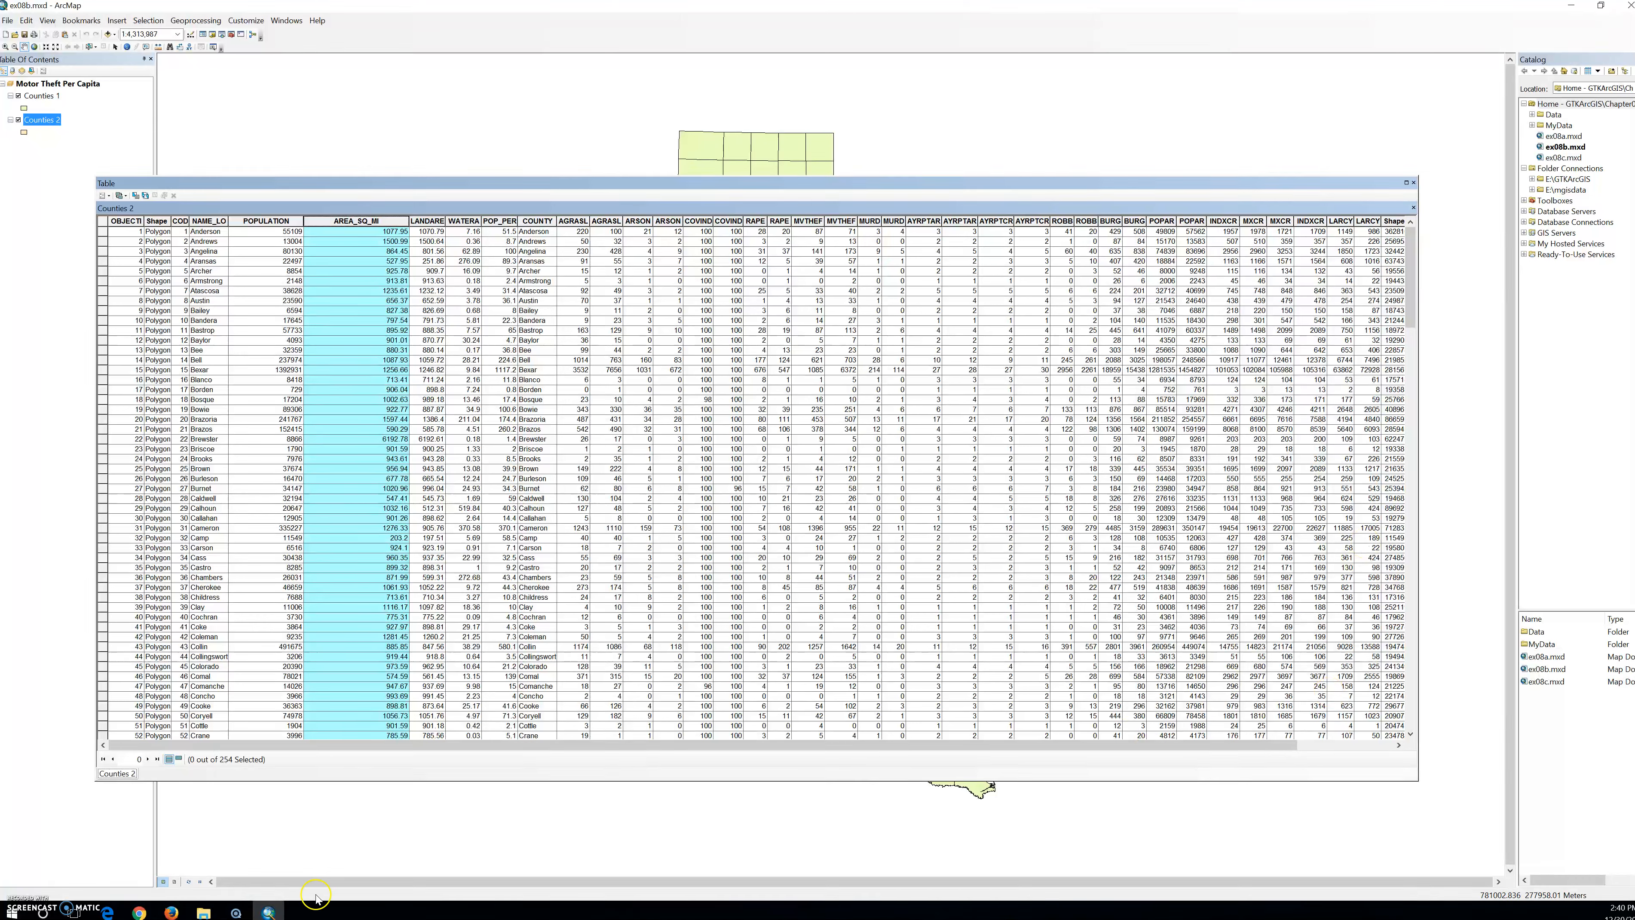
Step: Examine the POPULATION and AREA_SQ_MI fields and the remaining columns of the Counties 2 table, and close the table
{"action": "left_click", "coordinate": [289, 221]}
{"action": "left_click", "coordinate": [357, 222]}
{"action": "left_click", "coordinate": [283, 223]}
{"action": "left_click", "coordinate": [343, 222]}
{"action": "left_click", "coordinate": [283, 222]}
{"action": "left_click", "coordinate": [358, 222]}
{"action": "left_click", "coordinate": [279, 221]}
{"action": "left_click", "coordinate": [408, 230]}
{"action": "left_click", "coordinate": [268, 221]}
{"action": "left_click", "coordinate": [370, 222]}
{"action": "left_click", "coordinate": [258, 222]}
{"action": "left_click", "coordinate": [349, 221]}
{"action": "left_click", "coordinate": [273, 223]}
{"action": "left_click", "coordinate": [333, 220]}
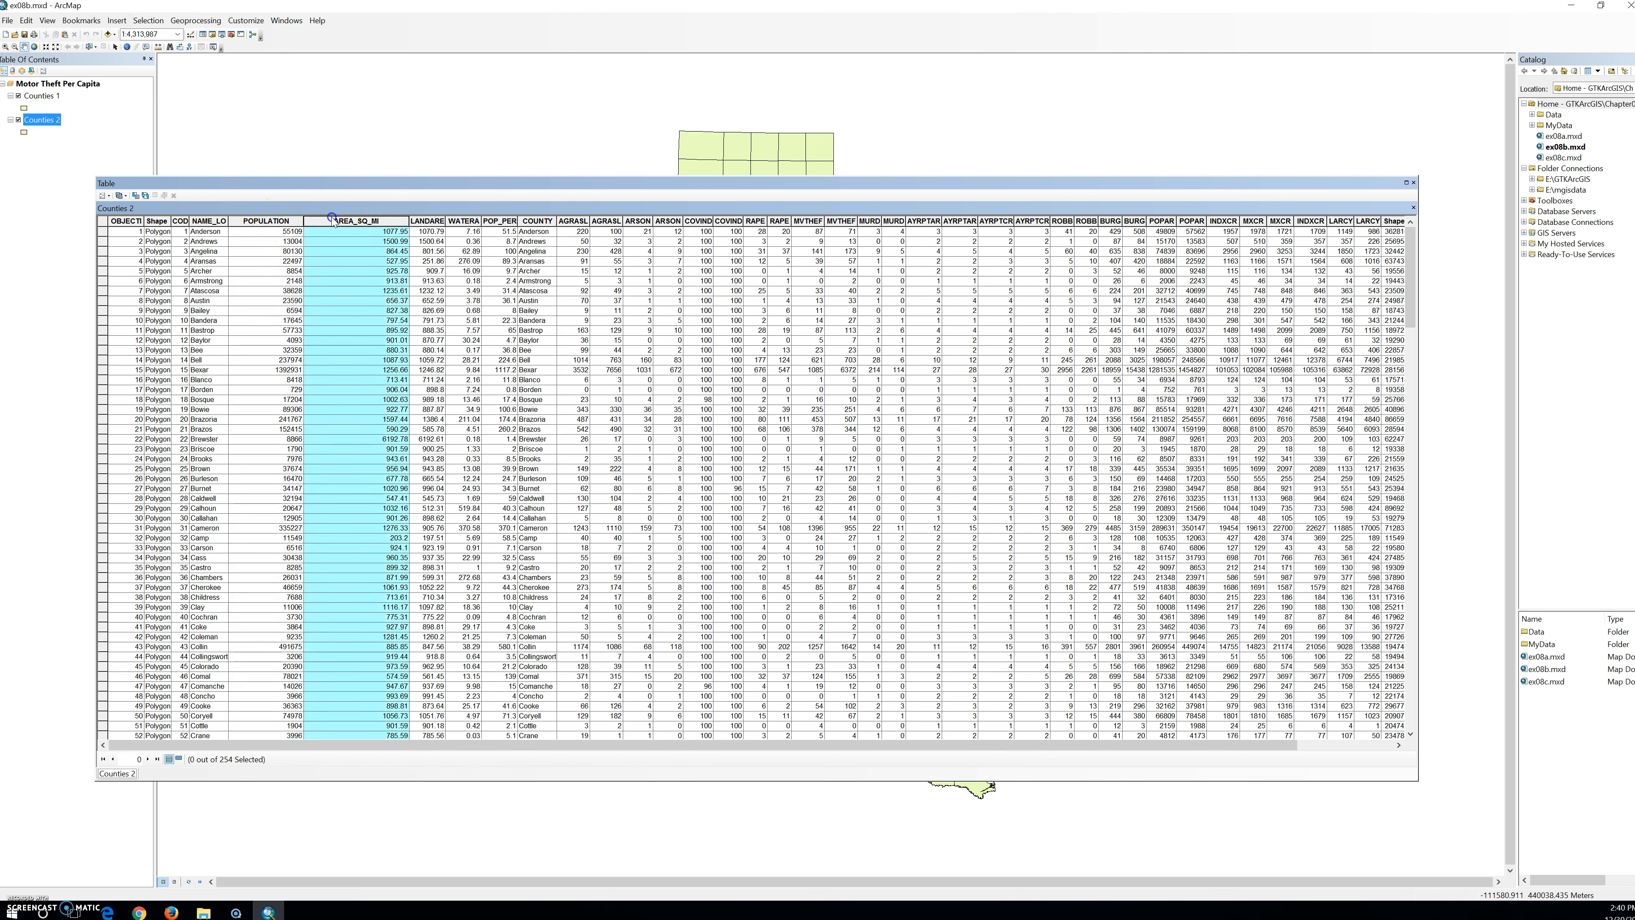
{"action": "left_click", "coordinate": [283, 221]}
{"action": "left_click", "coordinate": [357, 221]}
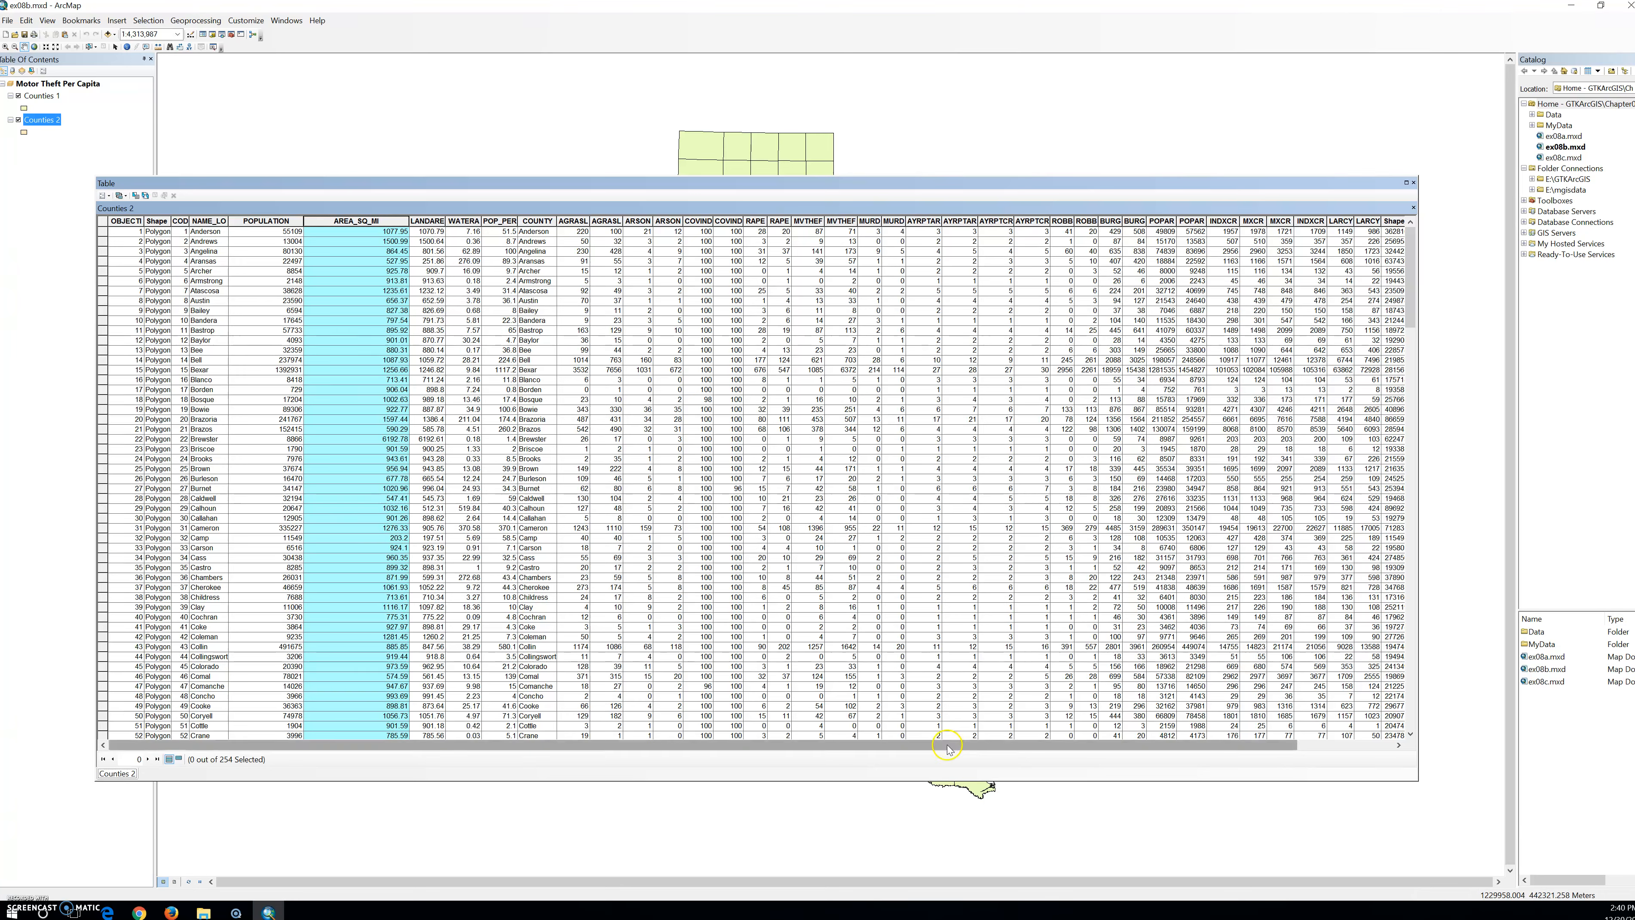
{"action": "left_click_drag", "start_coordinate": [956, 745], "coordinate": [1054, 745]}
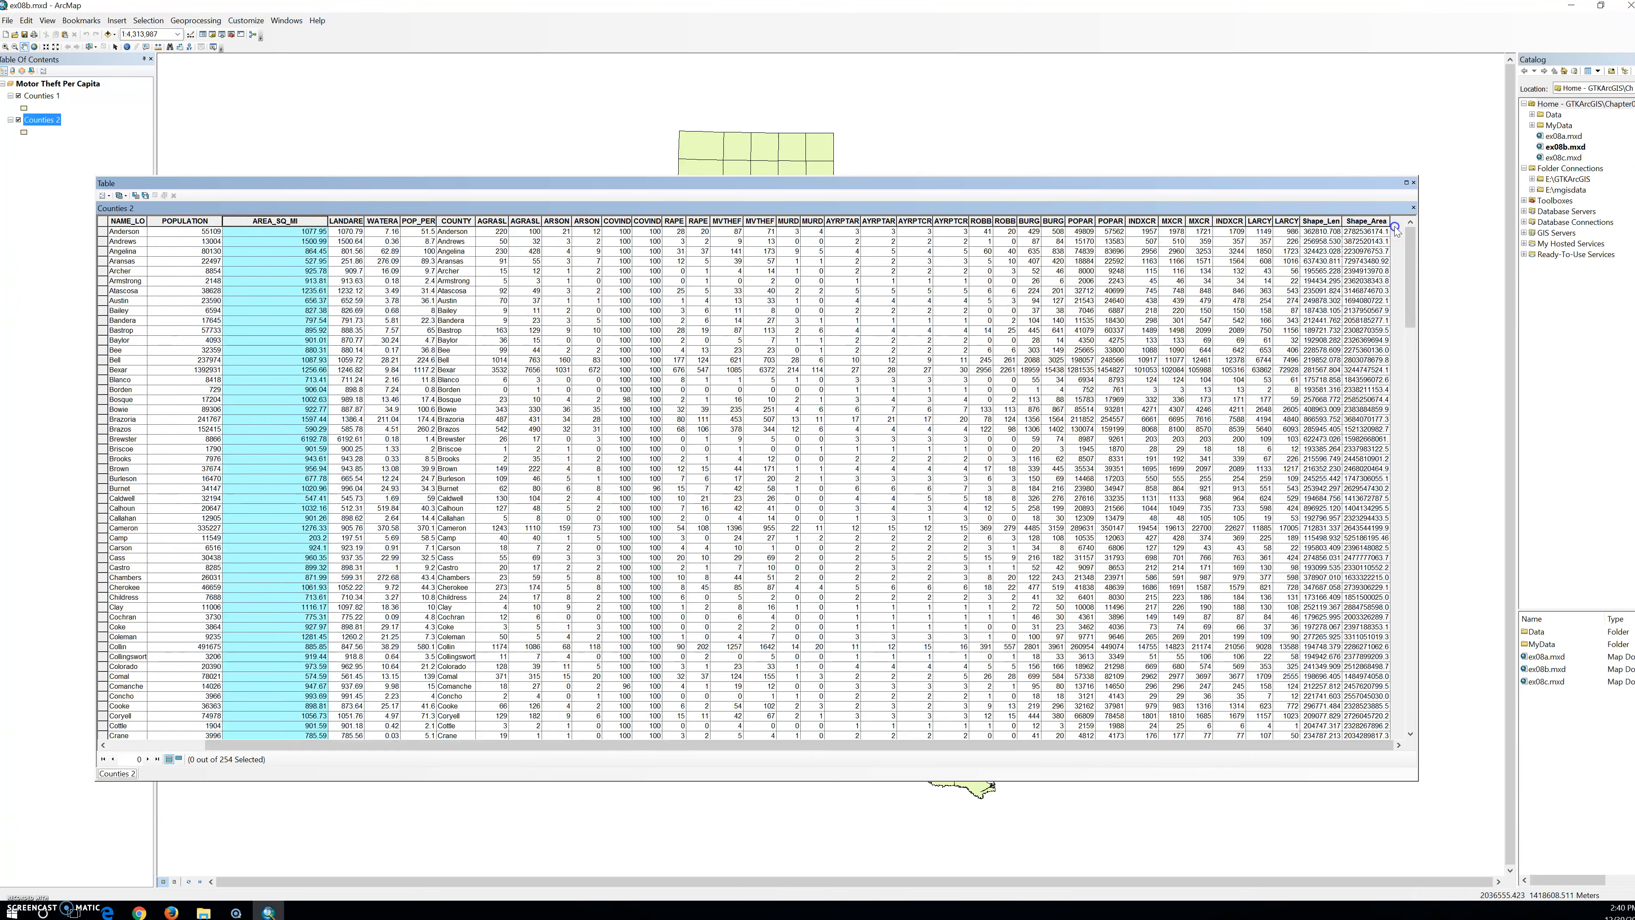
{"action": "left_click", "coordinate": [1413, 183]}
Step: Symbolize the Counties 2 layer with graduated colors, using POPULATION as the value normalized by AREA_SQ_MI
{"action": "right_click", "coordinate": [50, 120]}
{"action": "left_click", "coordinate": [108, 368]}
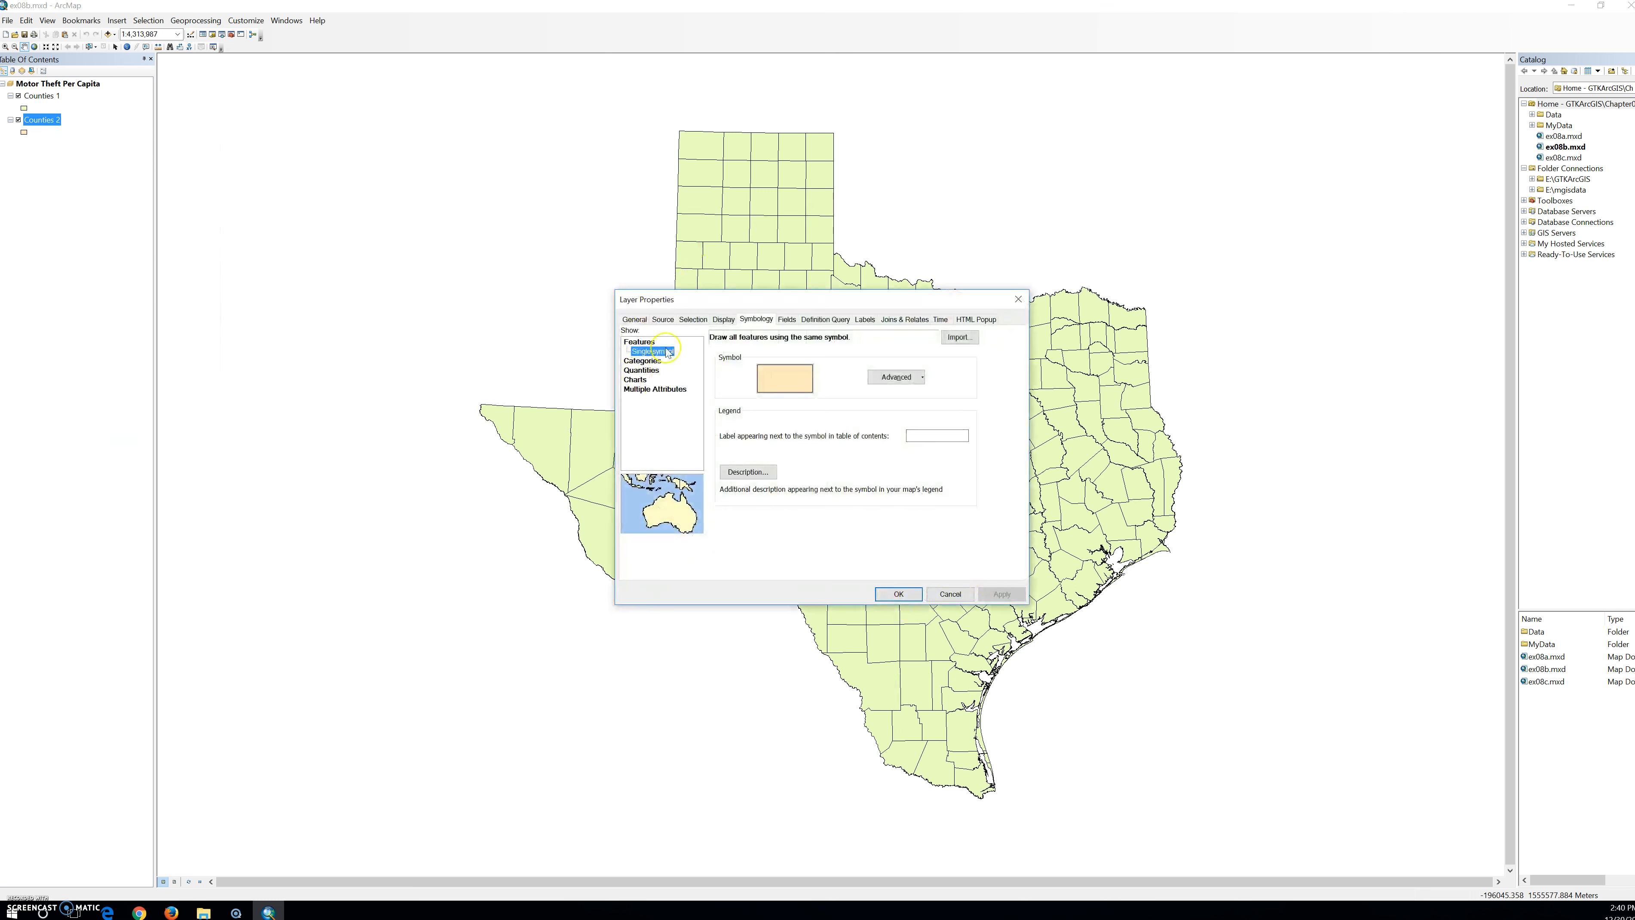
{"action": "left_click", "coordinate": [631, 363]}
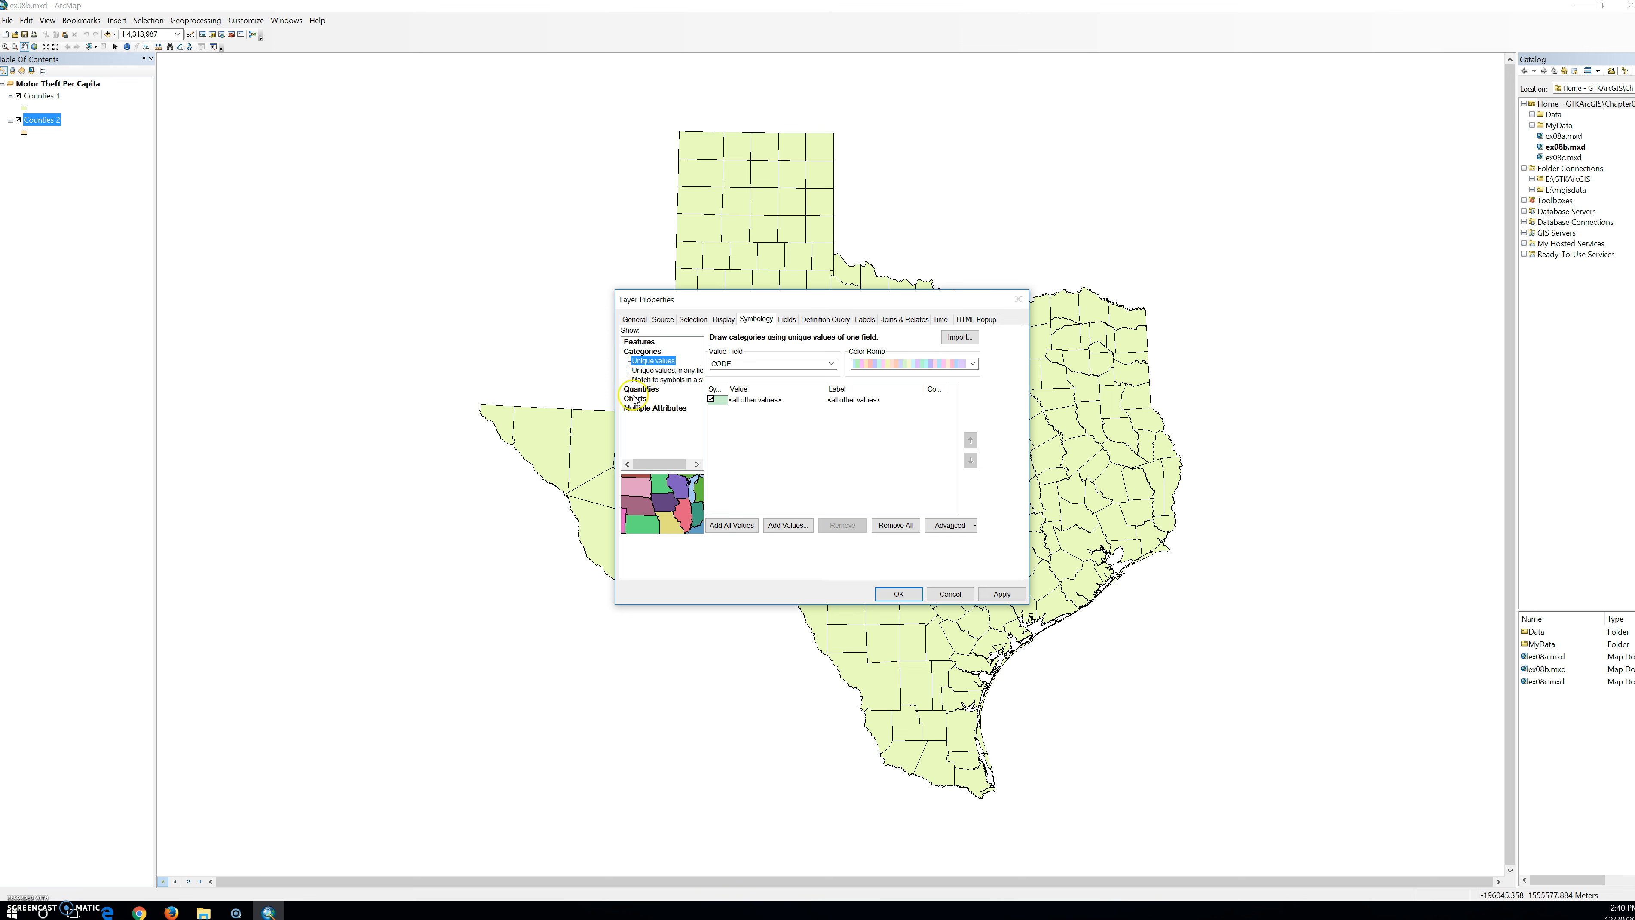
{"action": "left_click", "coordinate": [635, 398]}
{"action": "left_click", "coordinate": [641, 359]}
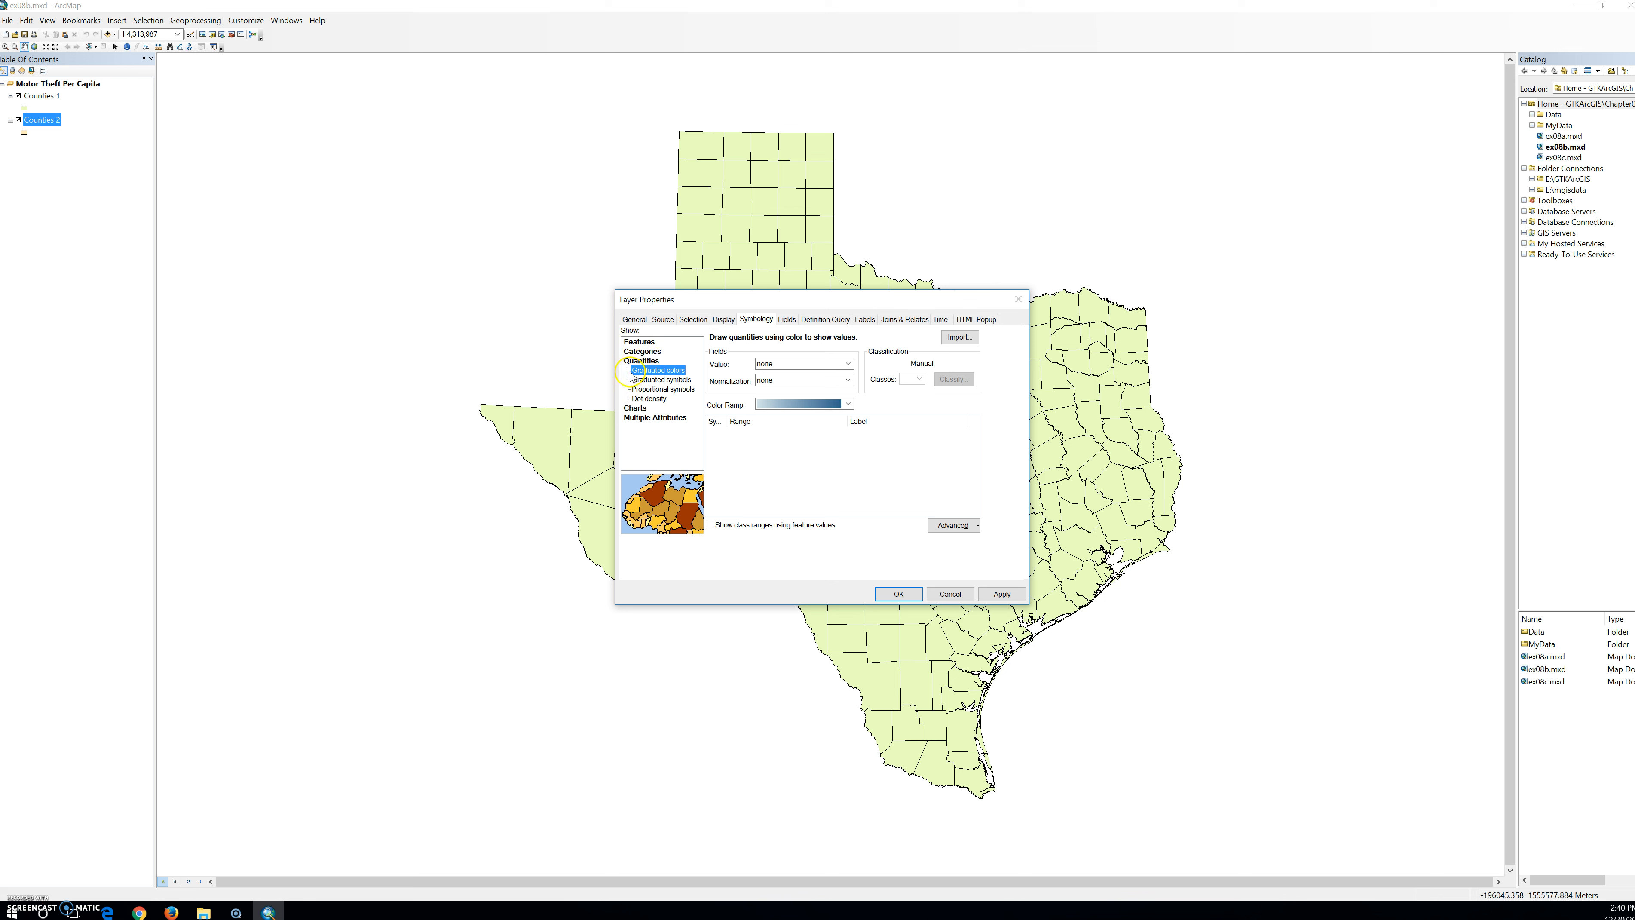
{"action": "left_click", "coordinate": [781, 365]}
{"action": "left_click", "coordinate": [779, 388]}
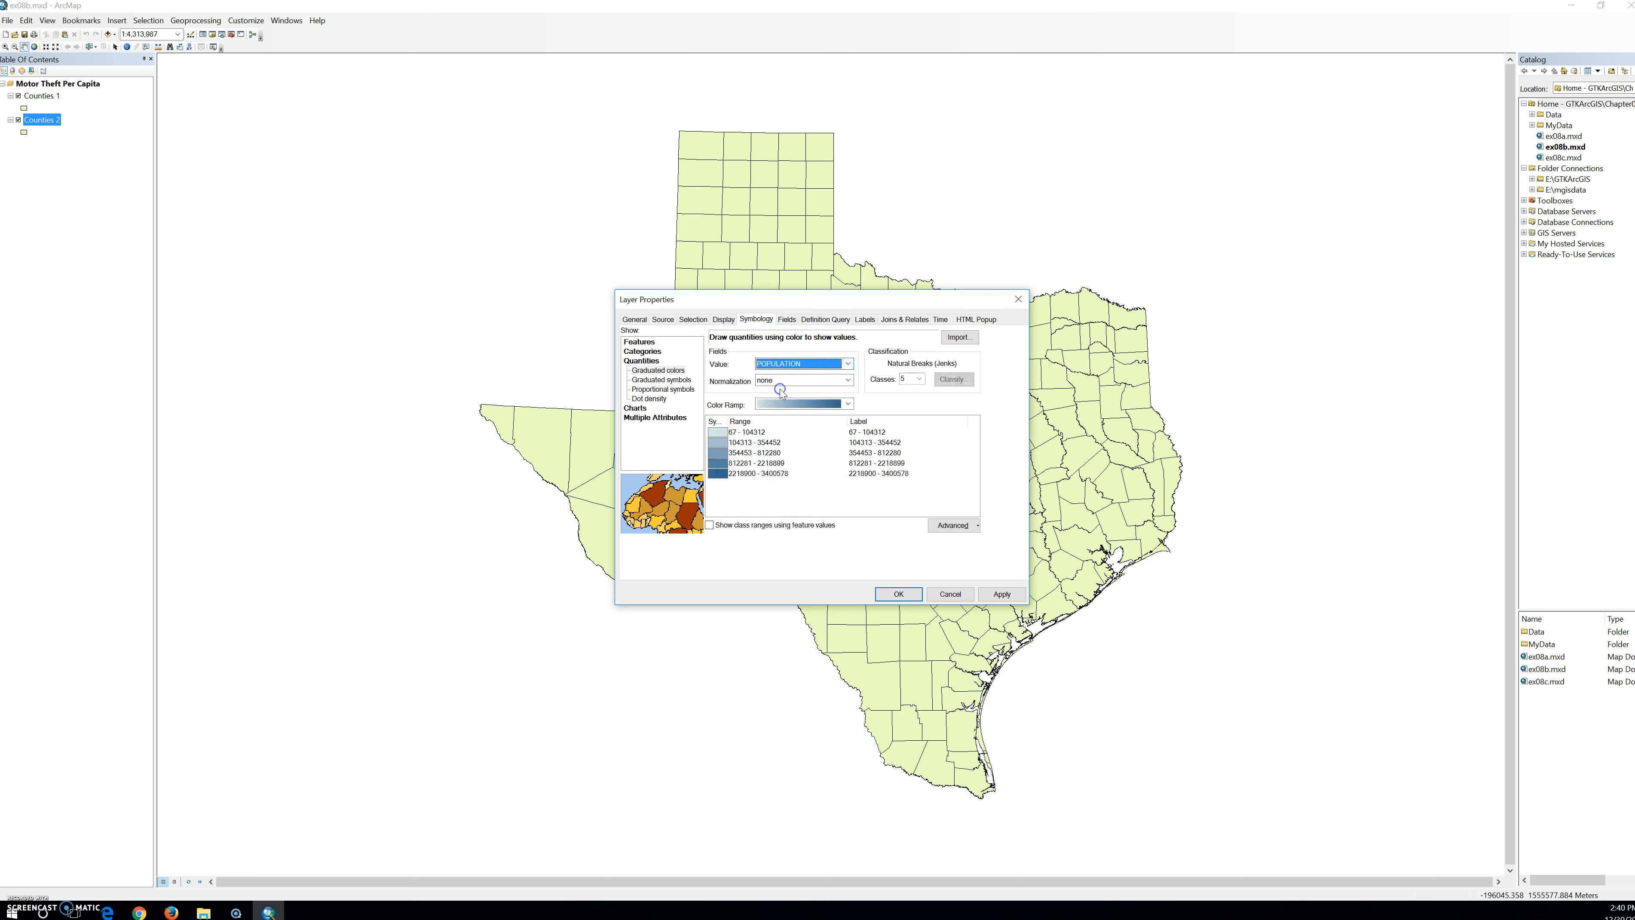
{"action": "left_click", "coordinate": [849, 380]}
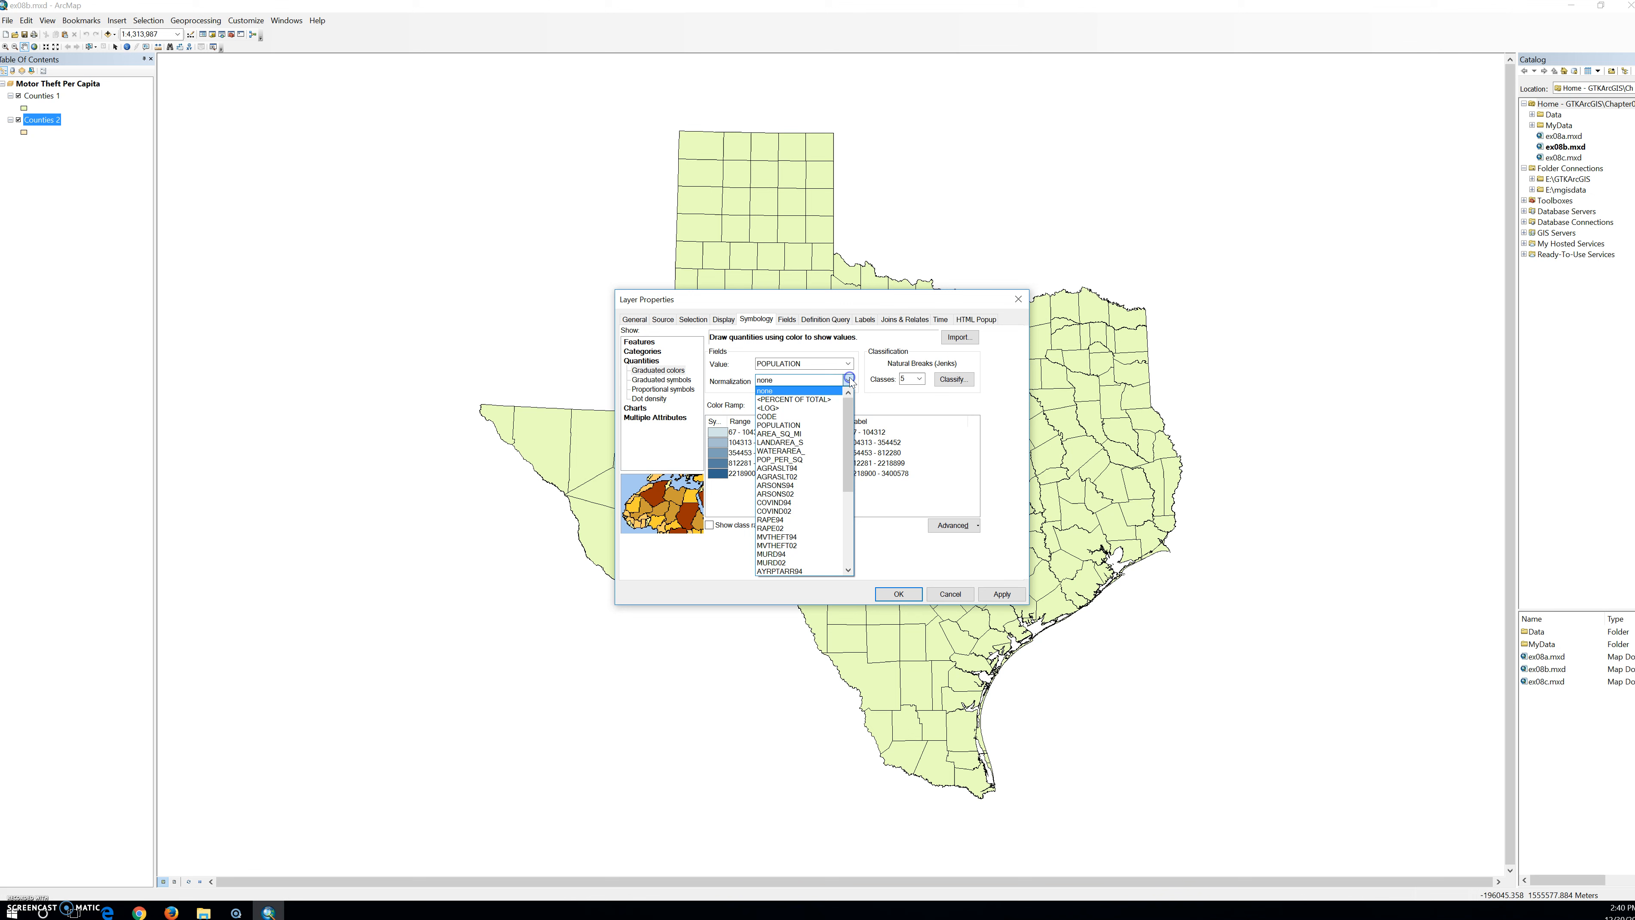
{"action": "left_click", "coordinate": [781, 433]}
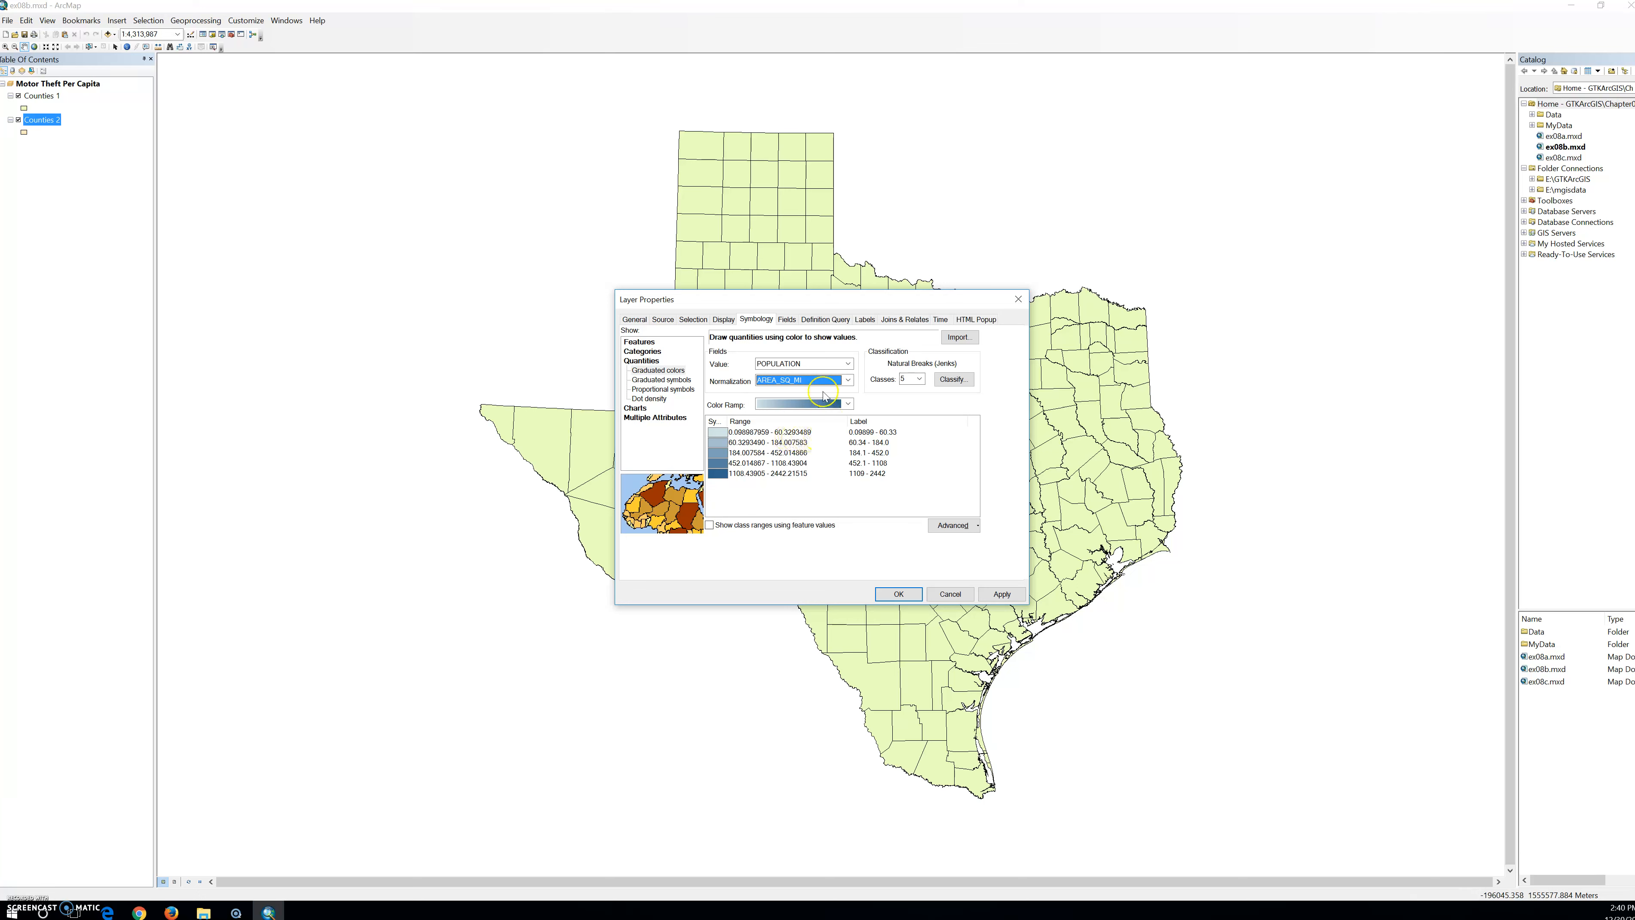
Step: List the color ramps by name and choose Red Light to Dark for the population density classes
{"action": "left_click", "coordinate": [805, 402]}
{"action": "right_click", "coordinate": [805, 403]}
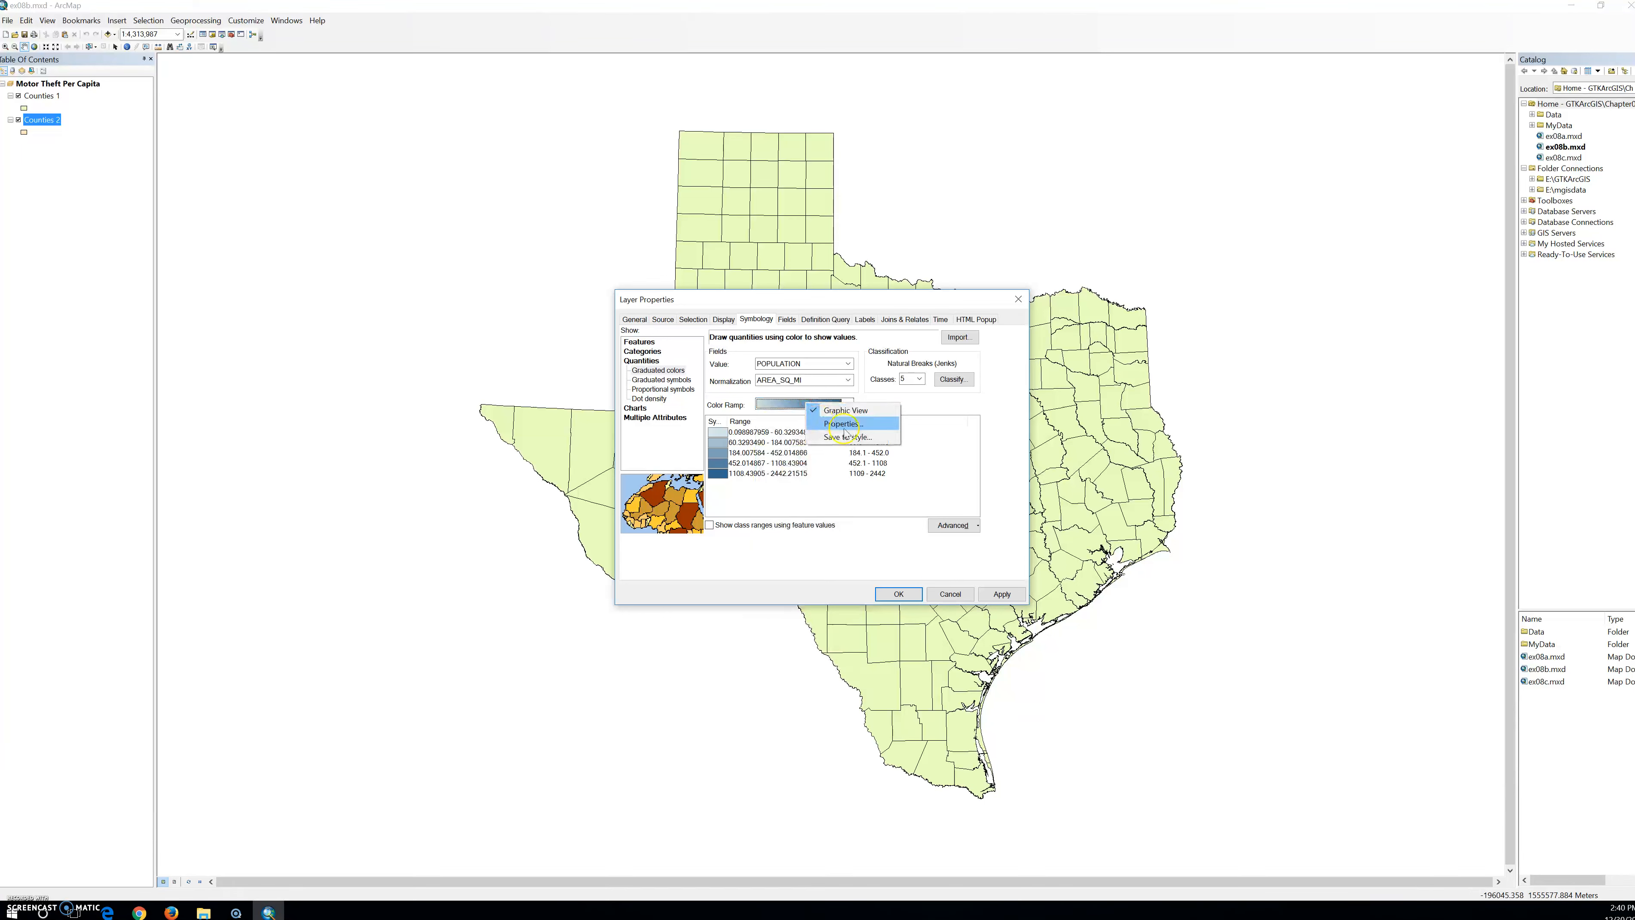
{"action": "left_click", "coordinate": [820, 411]}
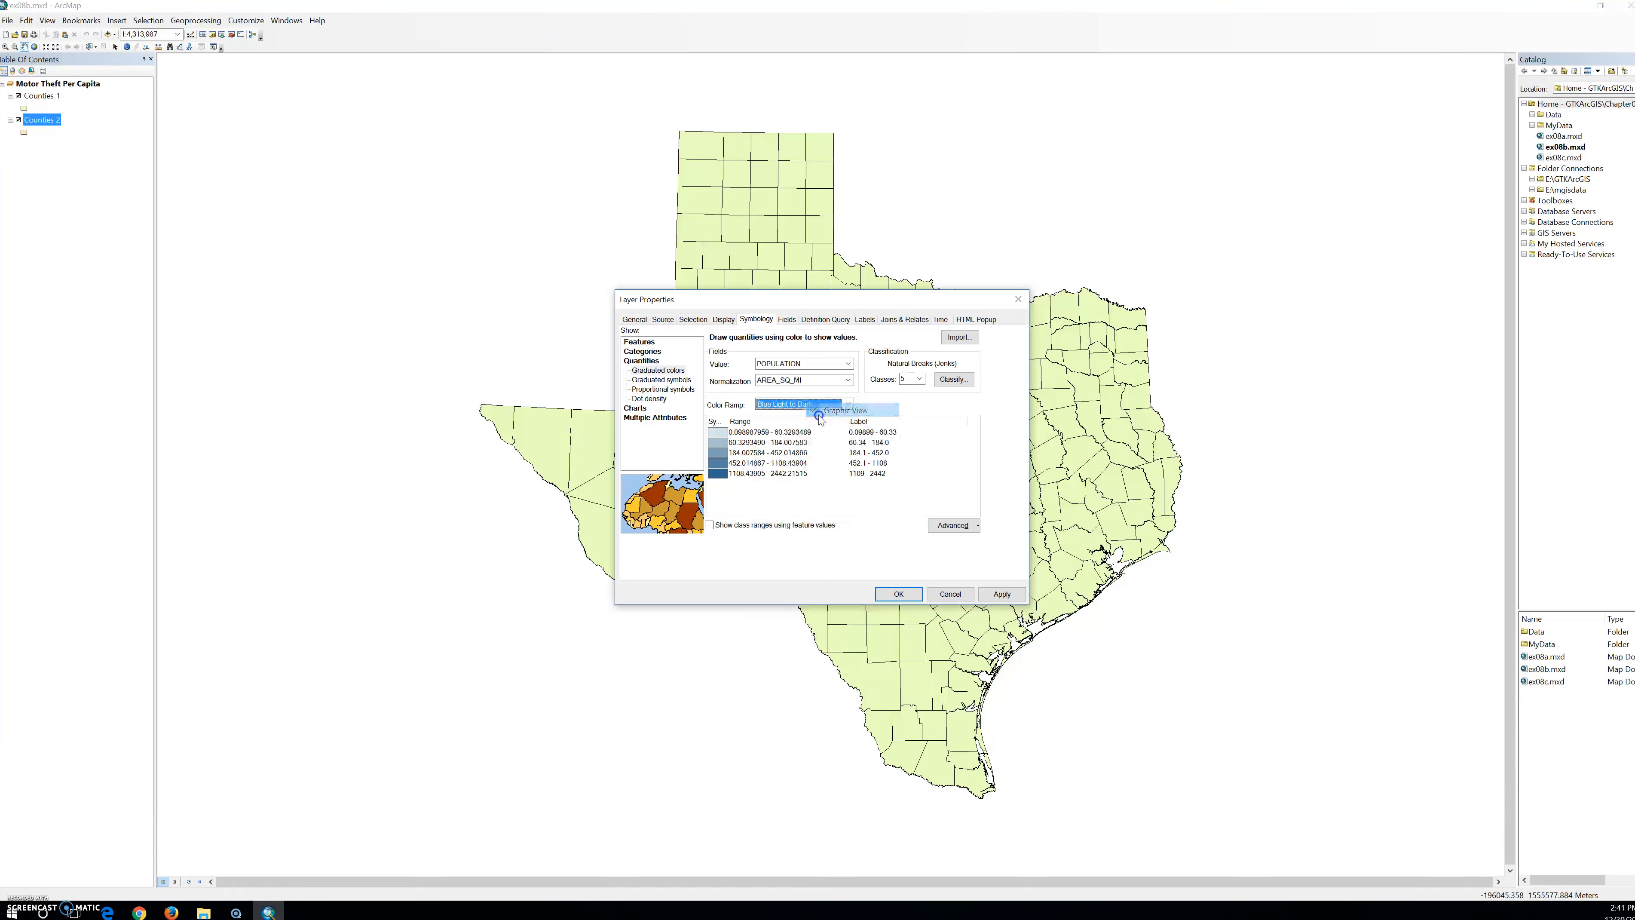
{"action": "left_click", "coordinate": [847, 403]}
{"action": "scroll", "coordinate": [780, 531], "scroll_direction": "down", "scroll_amount": 3}
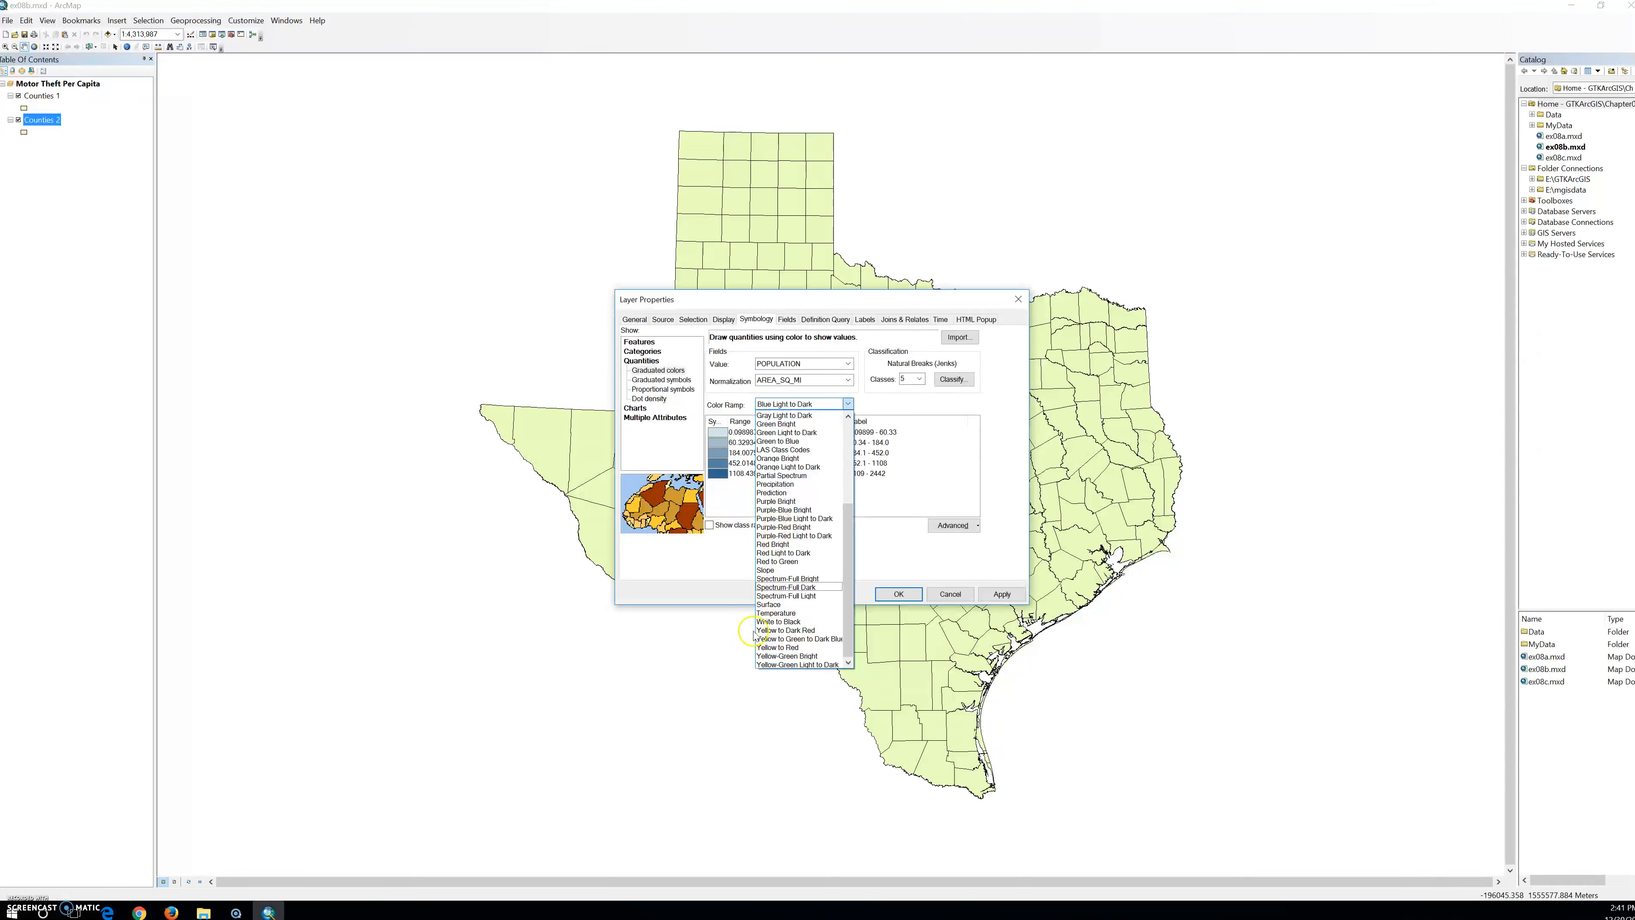
{"action": "left_click", "coordinate": [796, 554]}
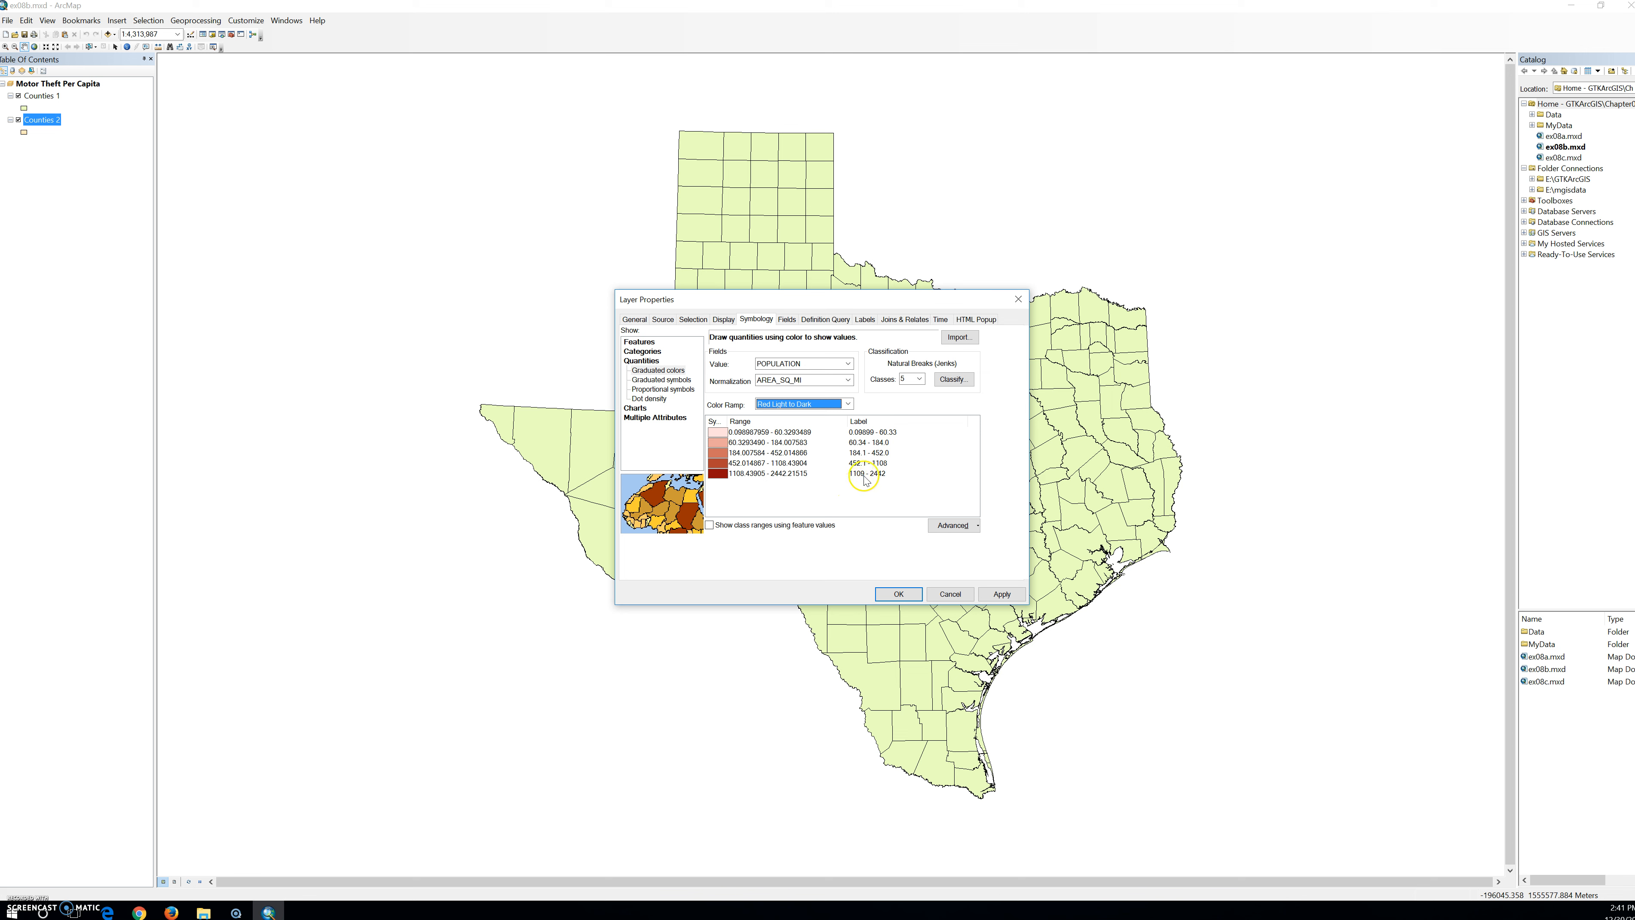
Step: Format the density class labels as numeric values with 2 significant digits
{"action": "right_click", "coordinate": [875, 427]}
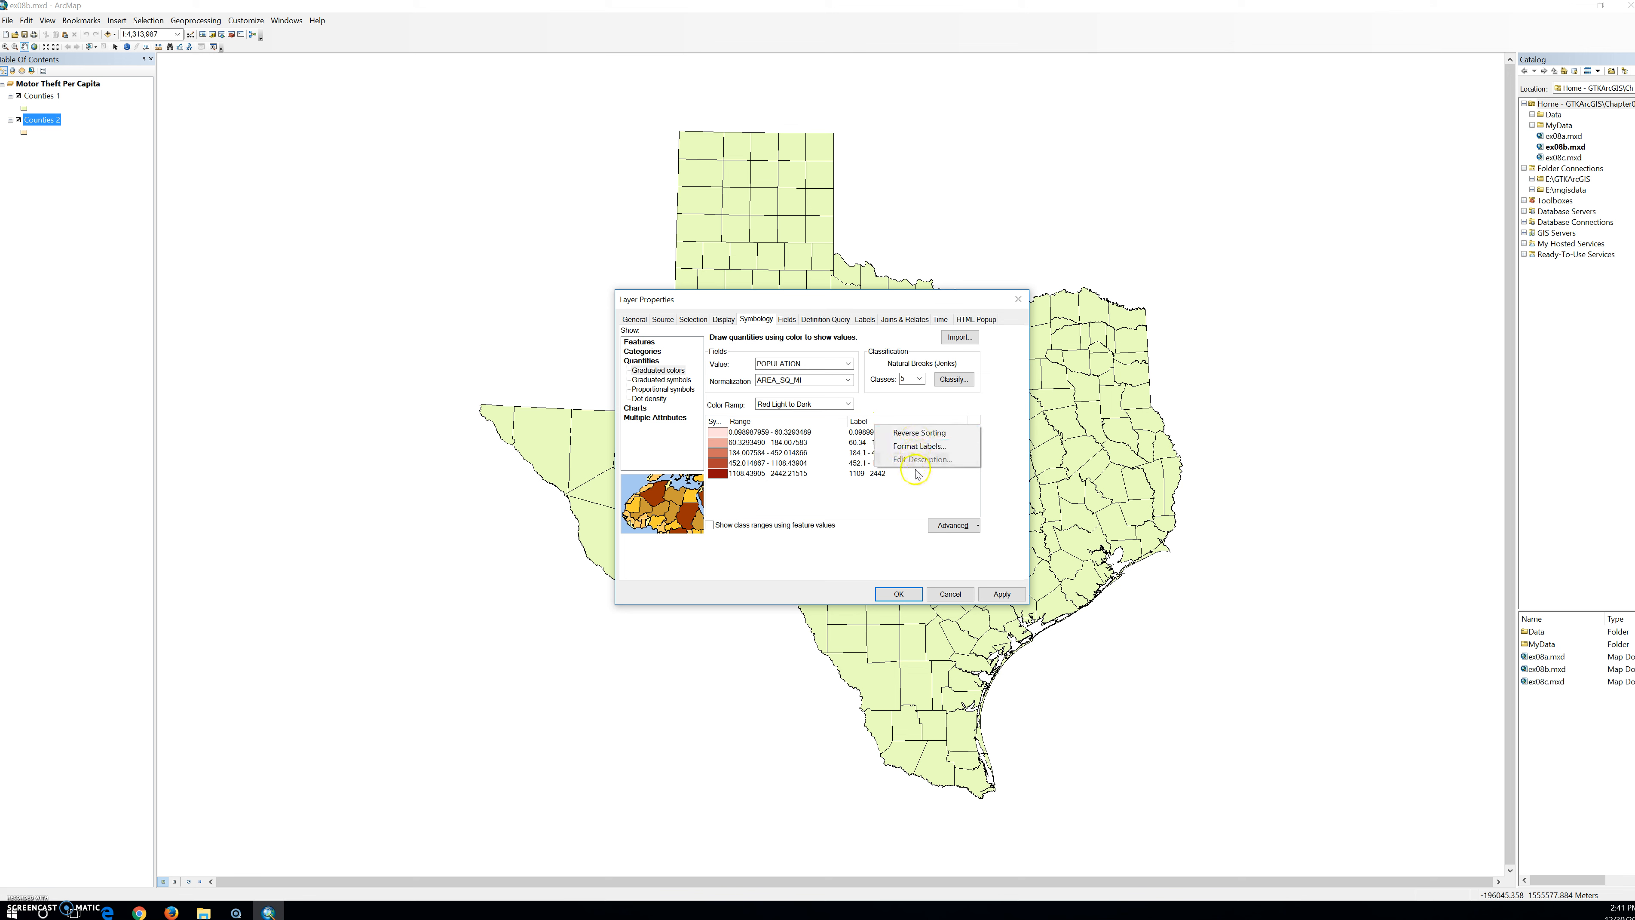
{"action": "left_click", "coordinate": [904, 447]}
{"action": "double_click", "coordinate": [811, 403]}
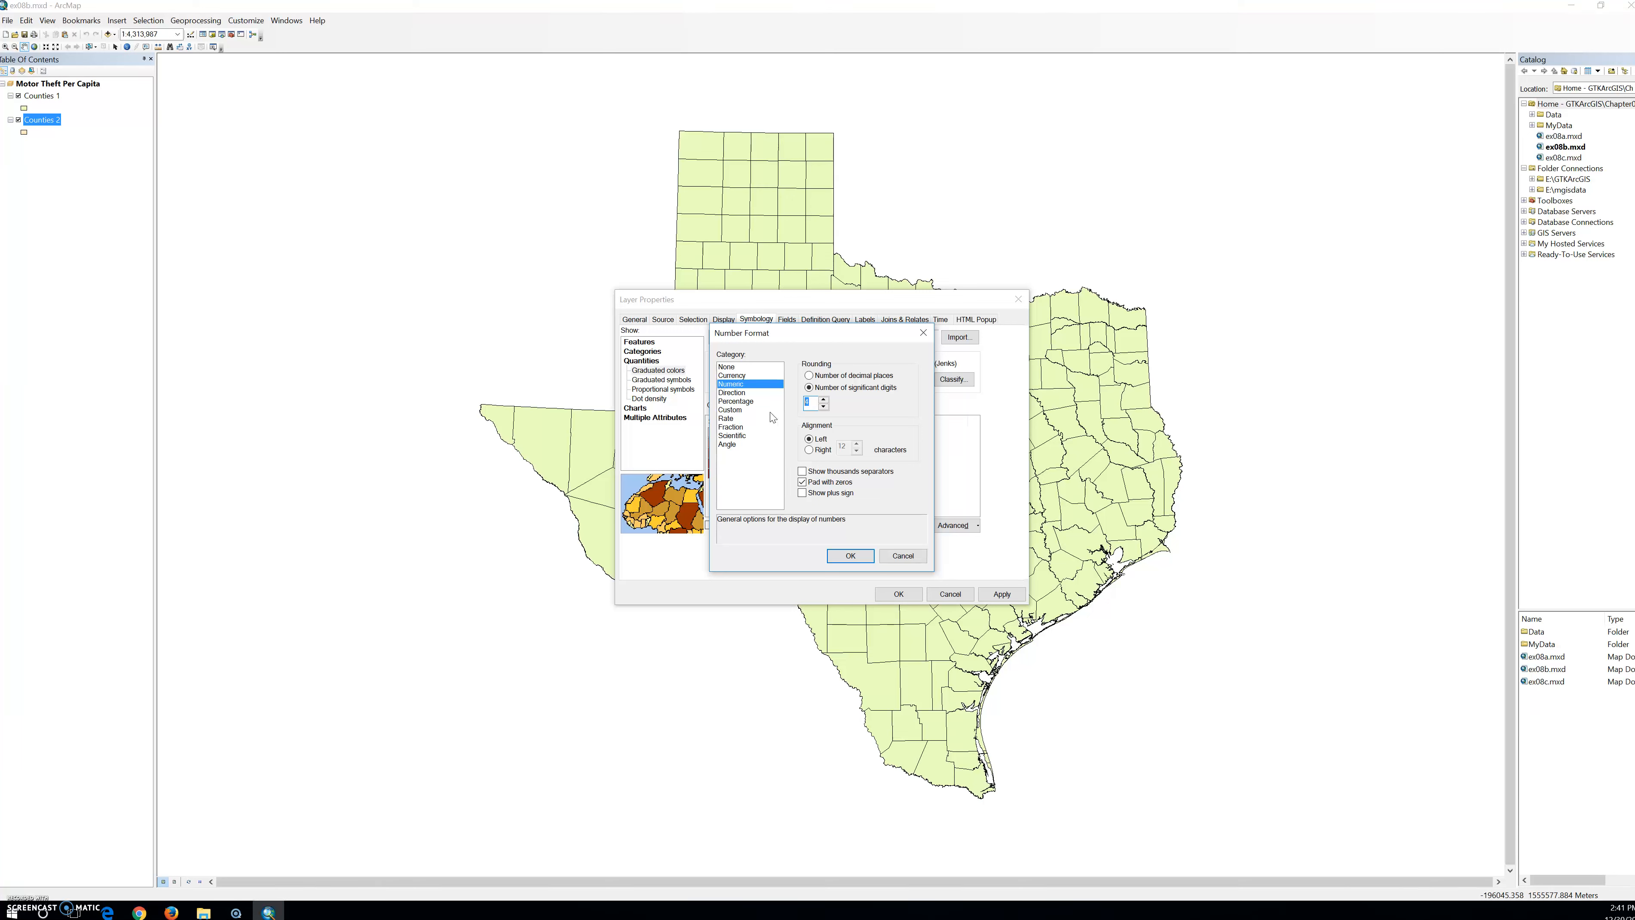
{"action": "type", "text": "2"}
{"action": "left_click", "coordinate": [843, 558]}
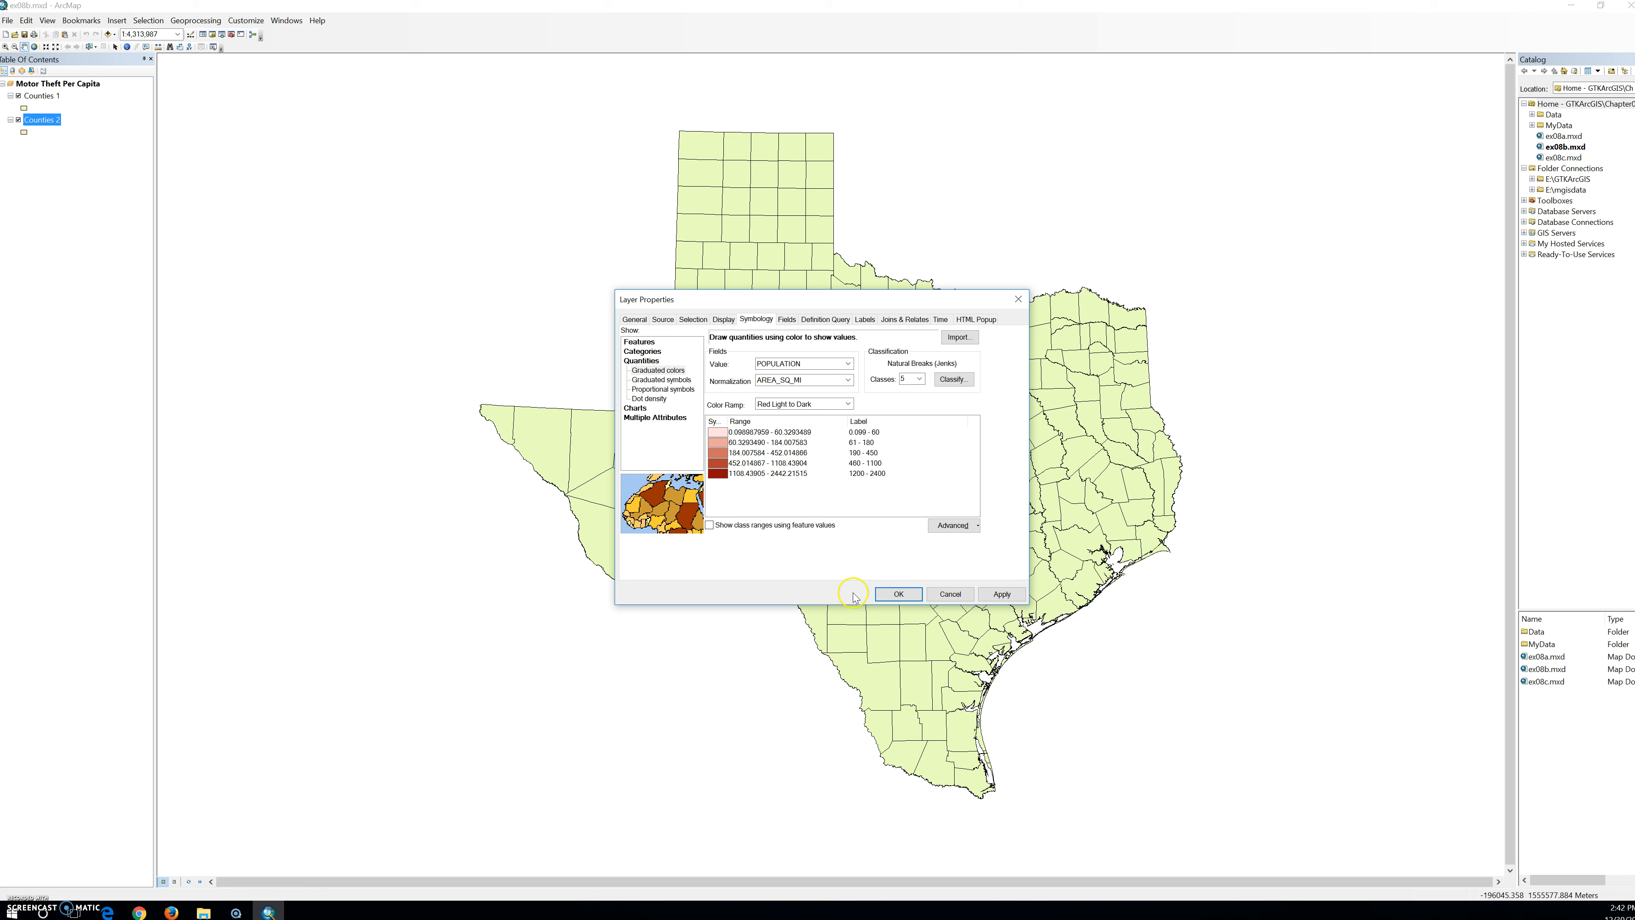
Step: Apply and accept the Counties 2 symbology, and hide the Counties 1 layer
{"action": "left_click", "coordinate": [1001, 594]}
{"action": "left_click", "coordinate": [898, 594]}
{"action": "right_click", "coordinate": [41, 95]}
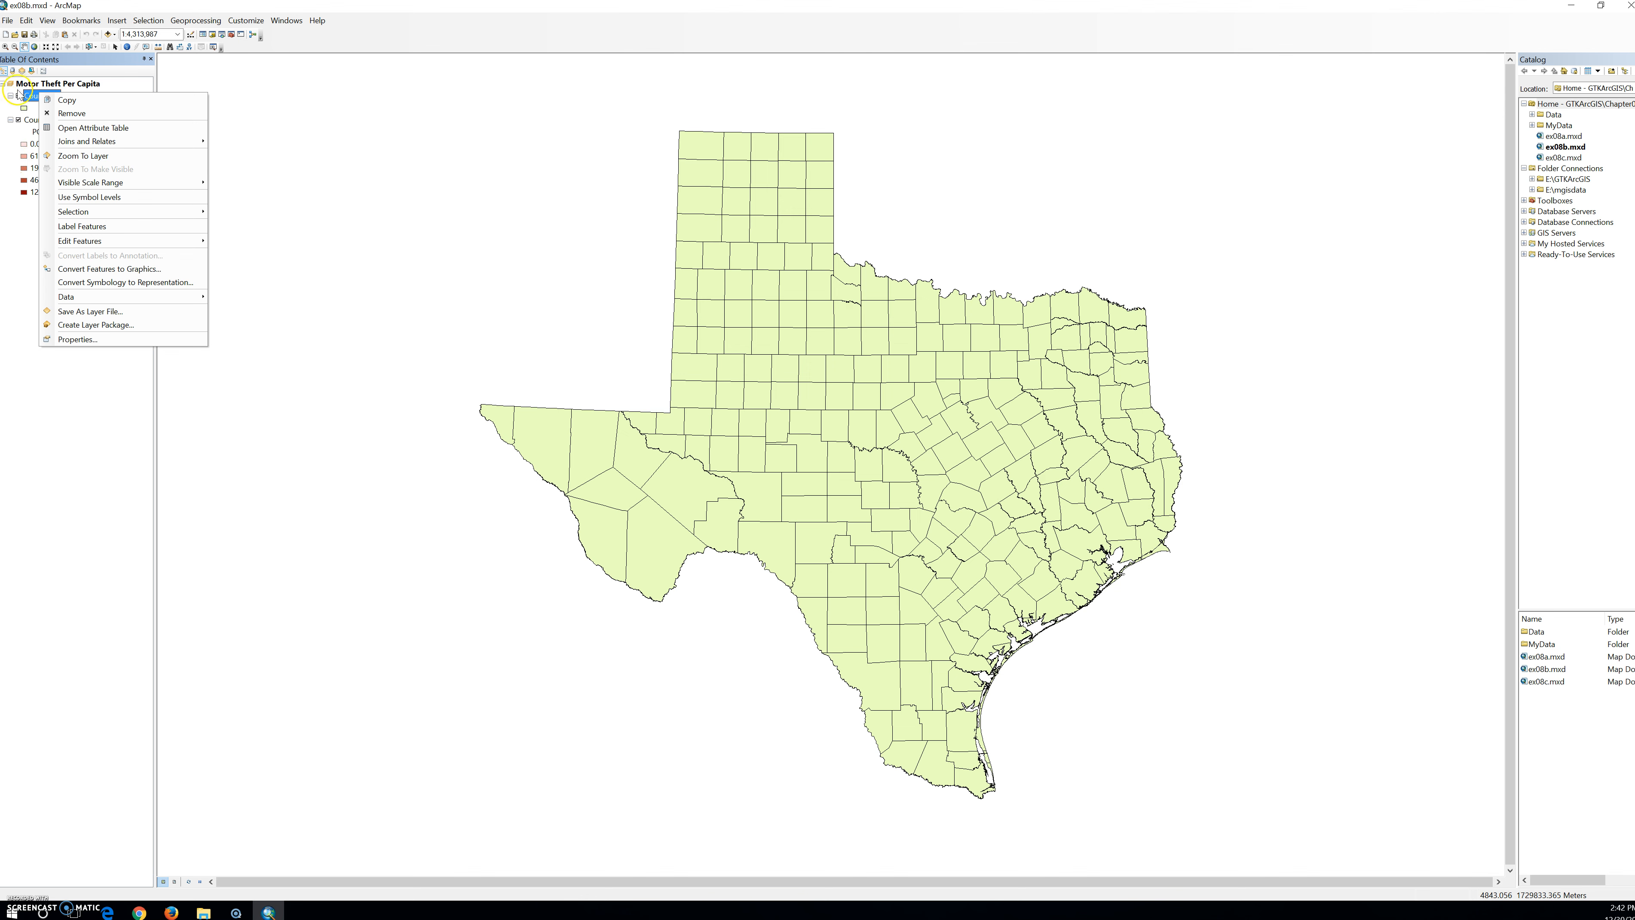
{"action": "left_click", "coordinate": [18, 96]}
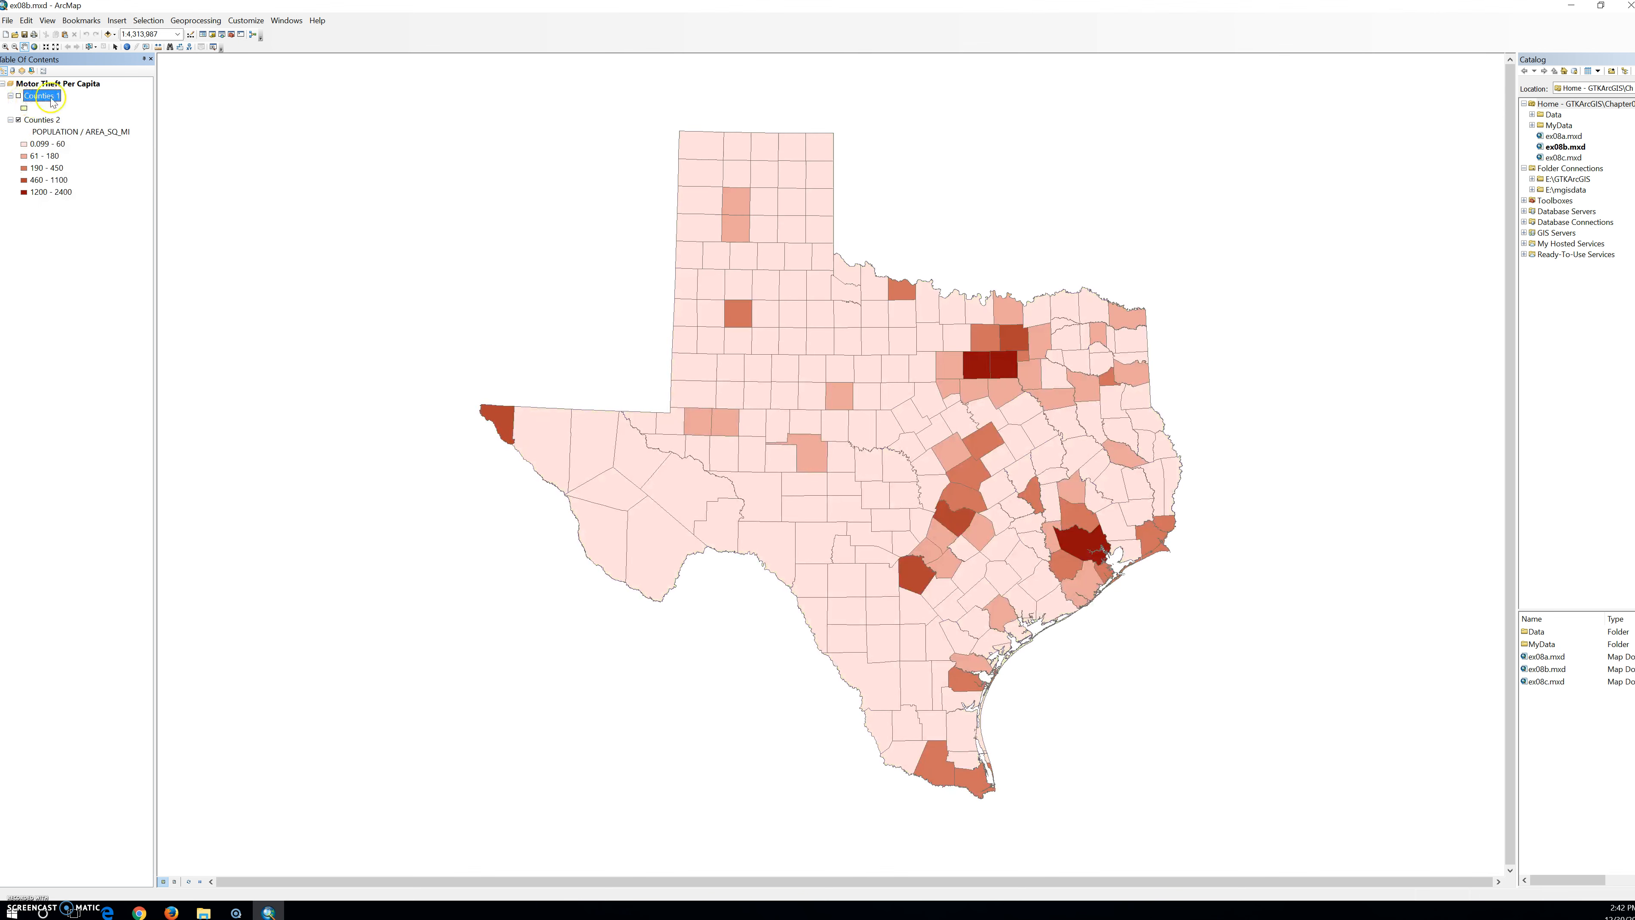